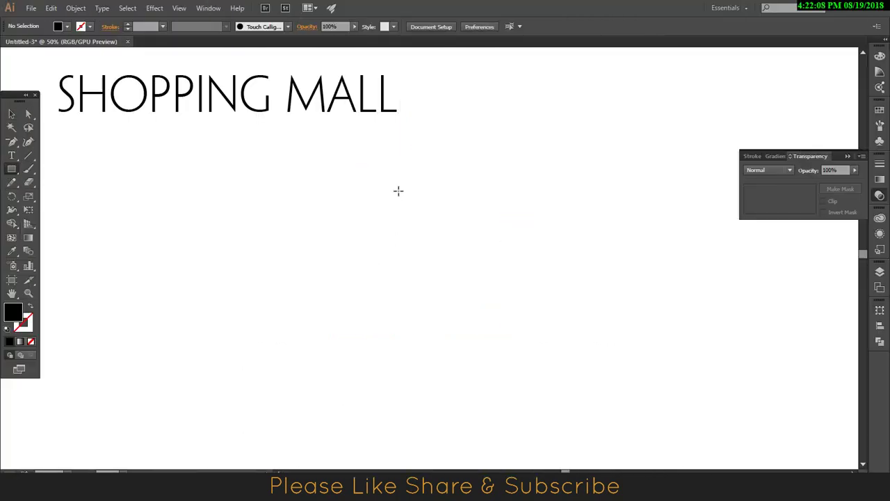
Draw a tall rectangle below the heading and fill it khaki.
left_click_drag(399, 190, 448, 280)
left_click(11, 114)
double_click(13, 313)
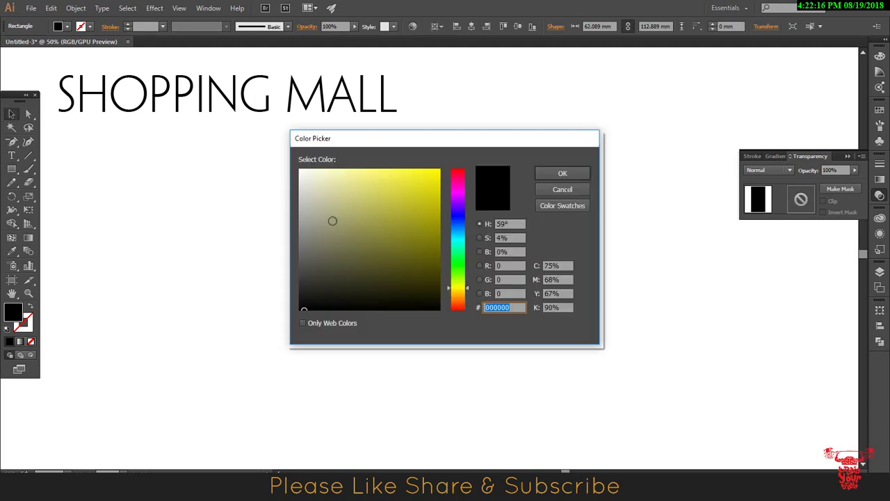
left_click(327, 213)
left_click(556, 176)
Place a shorter copy over its left side, filled darker khaki #75745E.
left_click(507, 247)
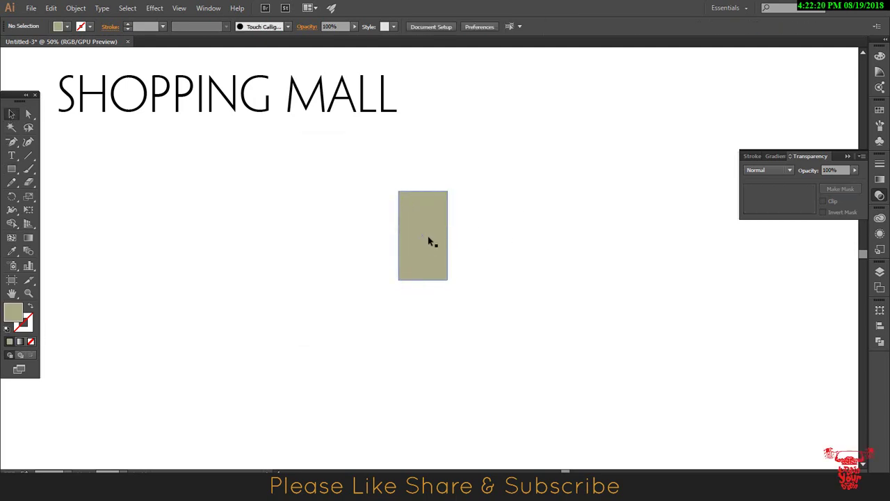
mouse_move(429, 238)
left_mouse_down()
mouse_move(393, 247)
mouse_move(379, 235)
left_mouse_up()
mouse_move(397, 191)
left_mouse_down()
mouse_move(398, 216)
mouse_move(400, 208)
left_mouse_up()
left_click(533, 213)
left_click(390, 236)
double_click(12, 312)
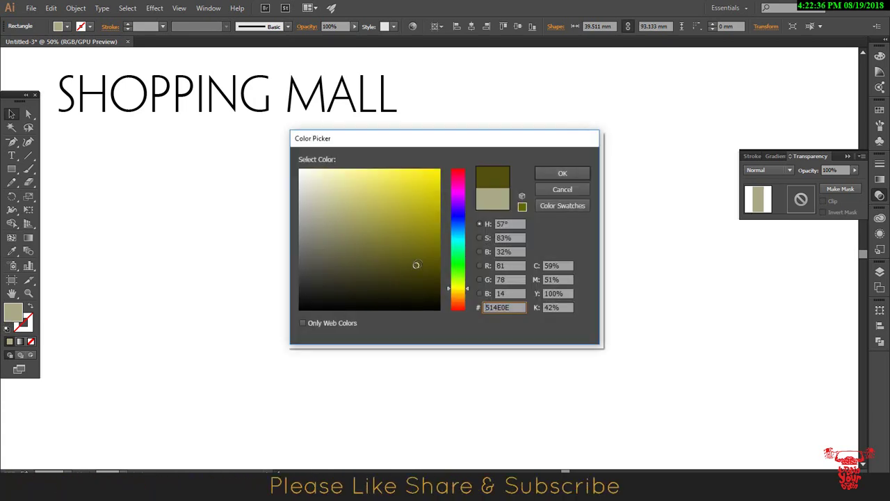
left_click(327, 245)
left_click(574, 176)
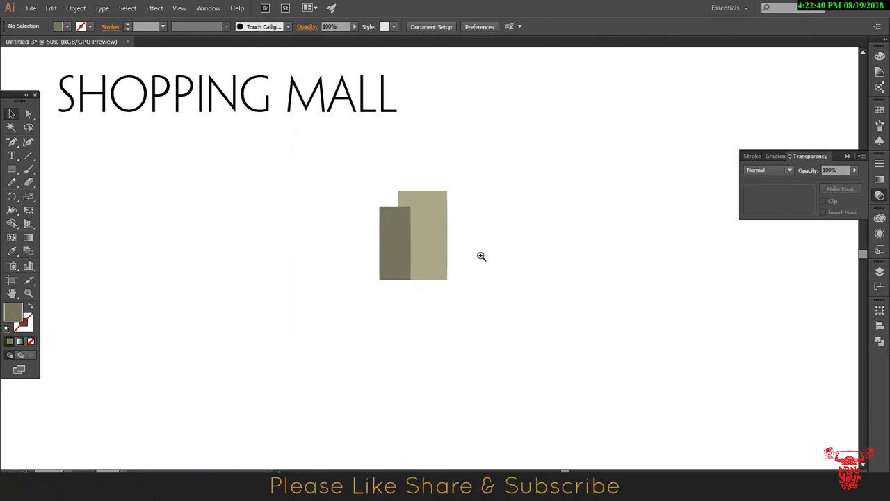
left_click_drag(482, 256, 583, 294)
Copy the left rectangle to the right side, shortened and widened toward the middle.
left_click_drag(453, 276, 511, 264)
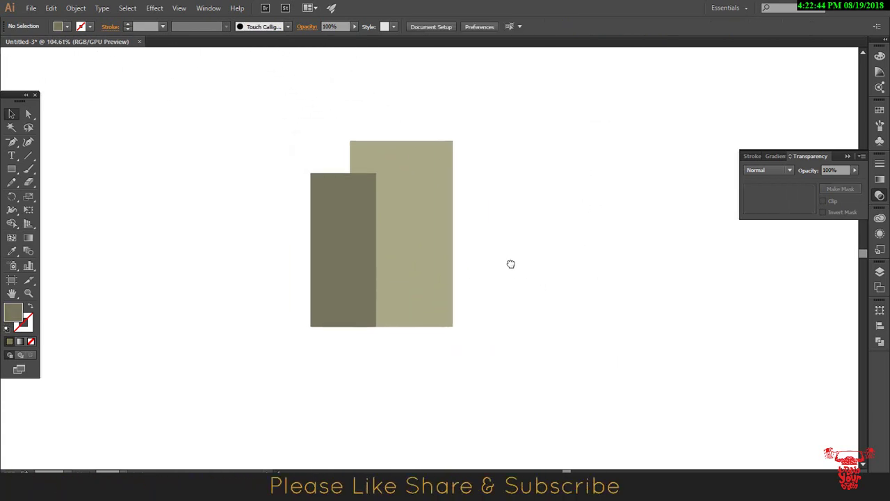
left_click_drag(344, 273, 470, 273)
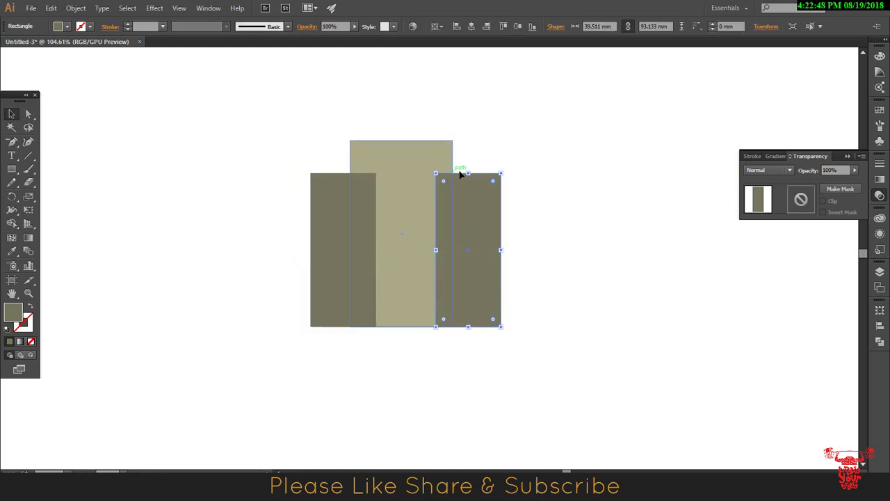
left_click_drag(468, 174, 470, 217)
left_click_drag(436, 272, 422, 272)
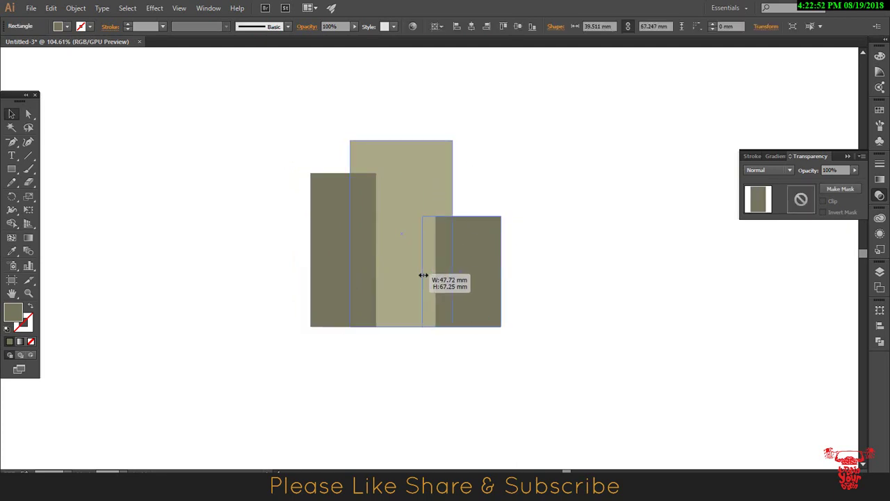
Raise the top of the middle rectangle to make it taller.
left_click(581, 260)
left_click(403, 146)
left_click_drag(404, 142, 403, 117)
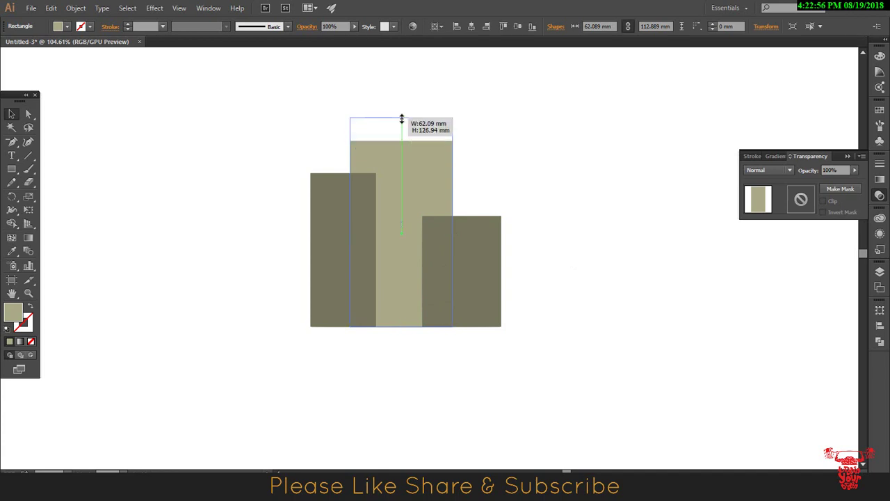
left_click(544, 185)
left_click_drag(574, 300, 564, 272)
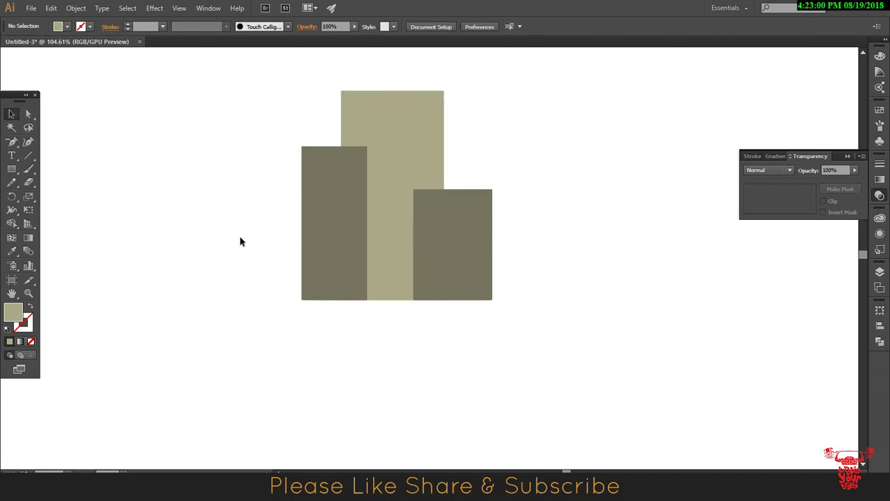
left_click(354, 232)
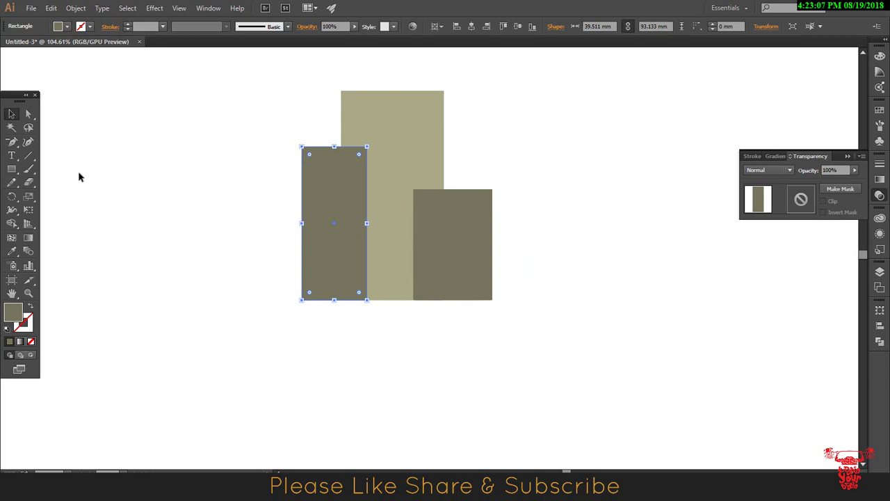
left_click(108, 175)
Draw a circle and delete its top anchor to leave a half-circle.
left_click(12, 169)
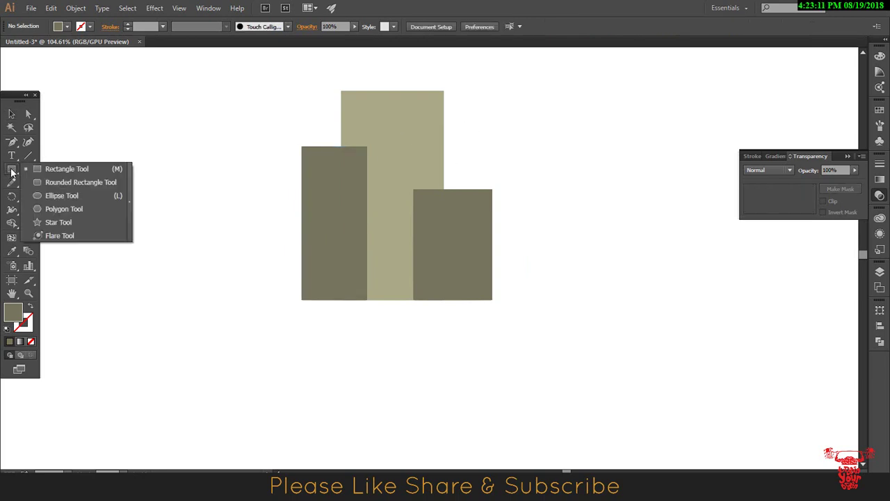
left_click(68, 195)
mouse_move(500, 103)
left_mouse_down()
mouse_move(562, 143)
mouse_move(568, 166)
left_mouse_up()
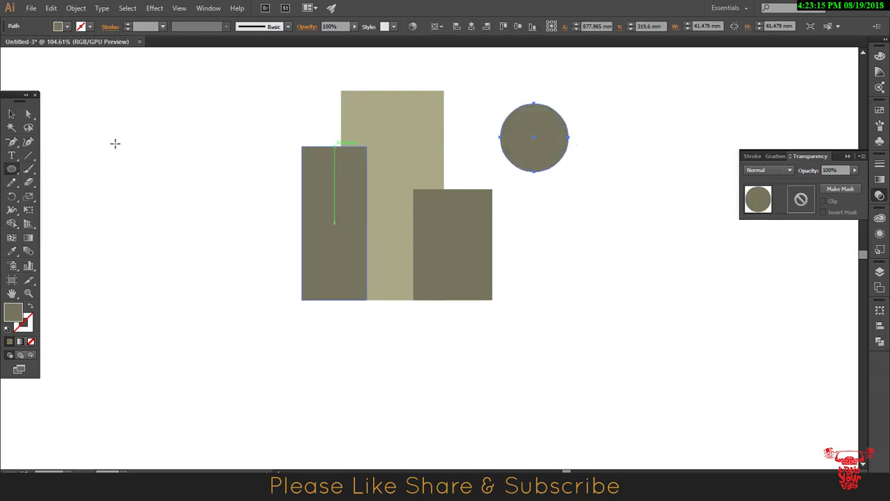
left_click(534, 104)
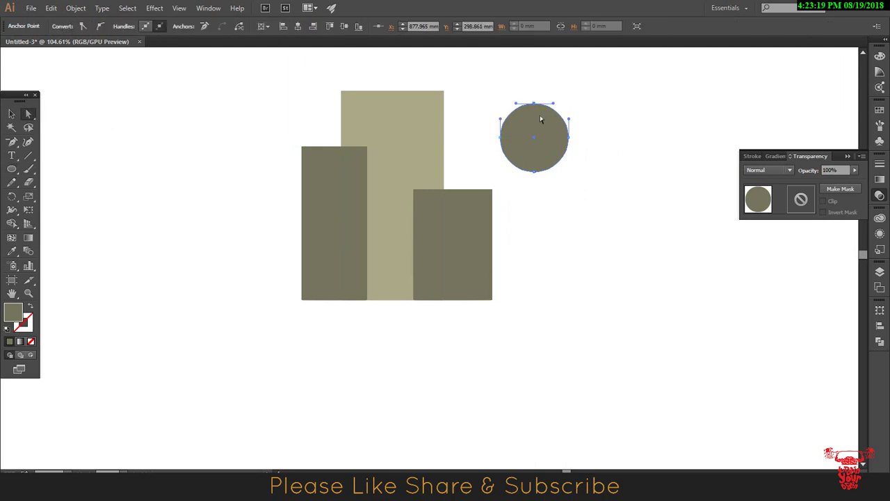
key("Delete")
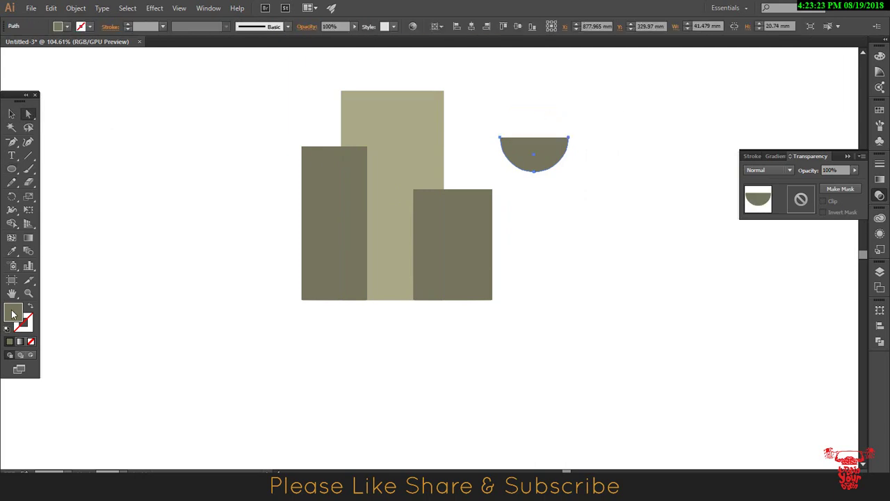
Turn the arc into a 5 pt stroke and scale it onto the middle rectangle's top.
left_click(29, 308)
key("v")
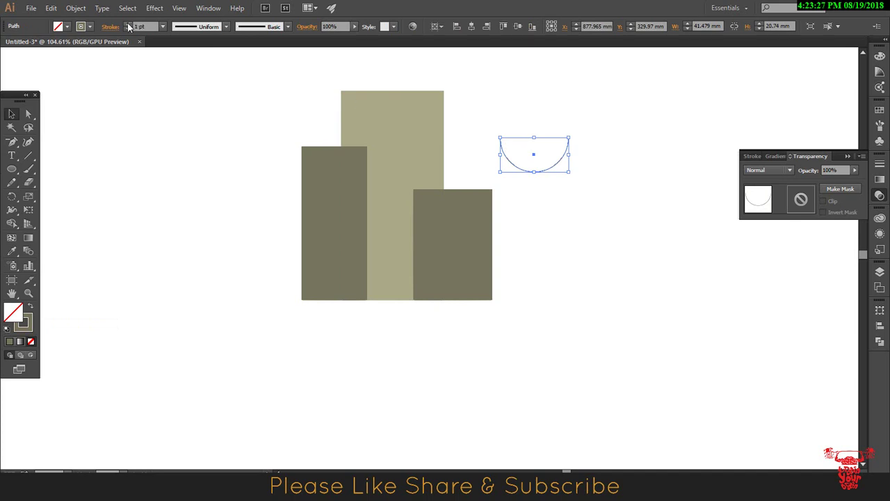
left_click(126, 26)
left_click(565, 148)
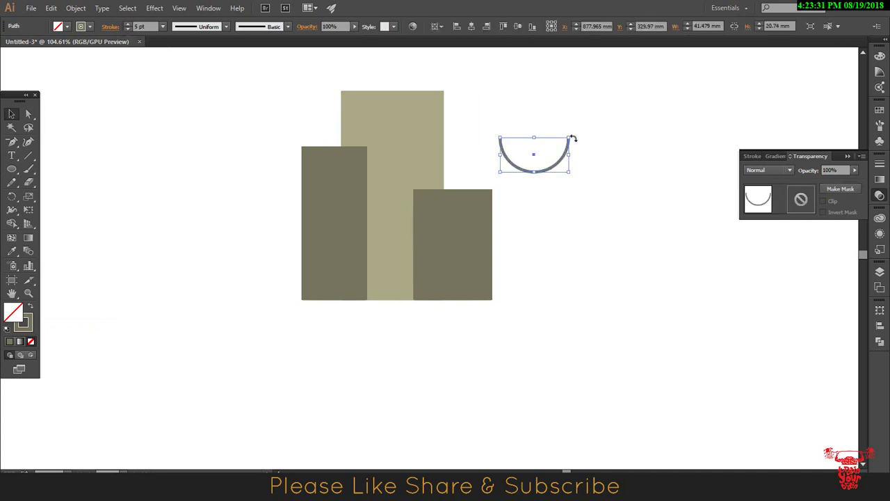
left_click(488, 126)
mouse_move(565, 162)
left_mouse_down()
mouse_move(423, 125)
mouse_move(455, 223)
left_mouse_up()
left_click(417, 133)
left_click(609, 149)
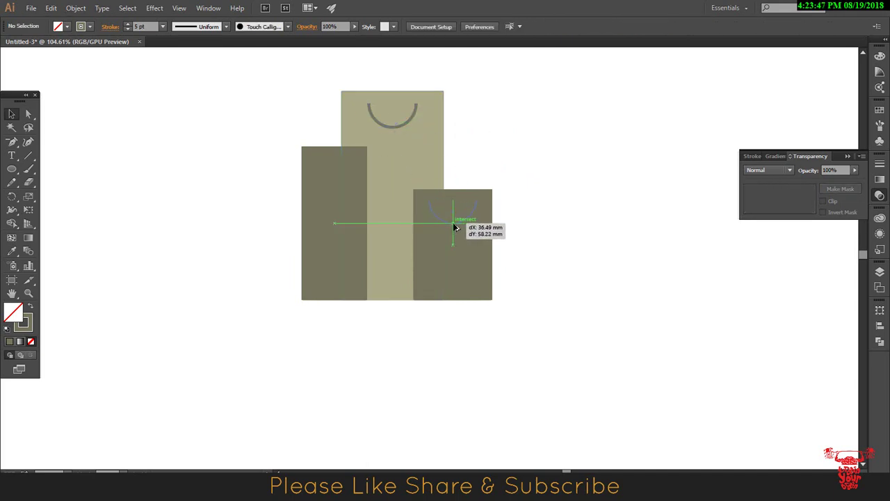
Set the right arc's stroke to white #FFFFFF and copy it onto the left rectangle.
double_click(23, 322)
left_click(563, 173)
left_click(644, 196)
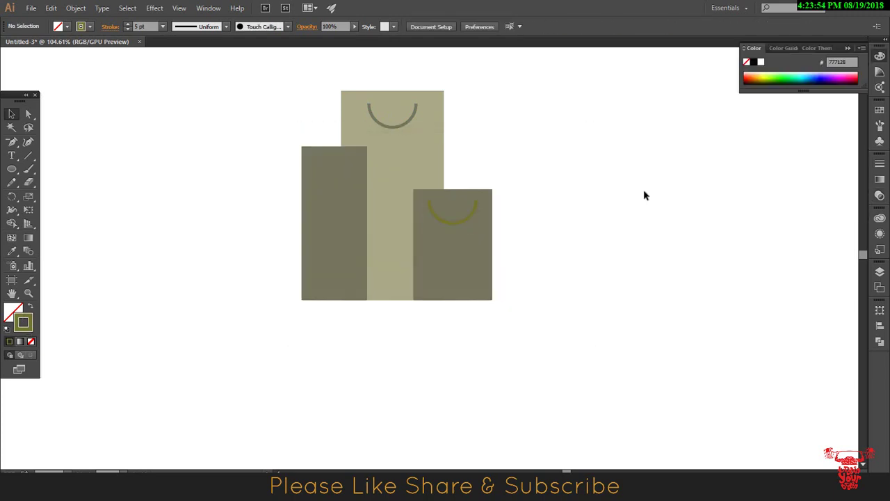
left_click(466, 220)
double_click(23, 322)
type("ffffff")
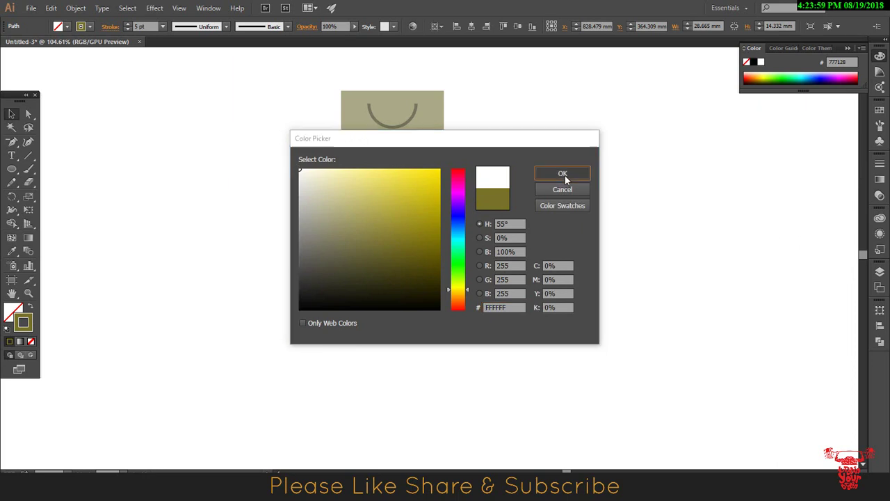
left_click(563, 174)
left_click(518, 198)
mouse_move(473, 219)
left_mouse_down()
mouse_move(337, 173)
mouse_move(357, 180)
left_mouse_up()
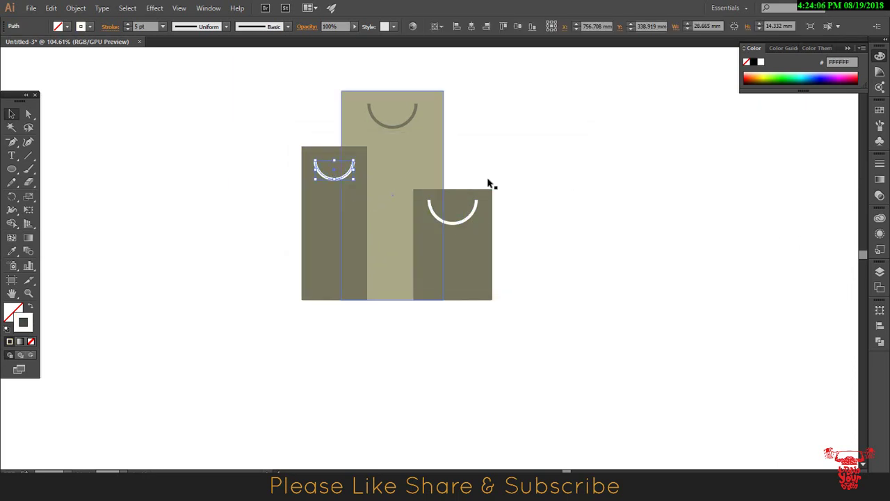
Make the right rectangle's white arc slightly narrower.
left_click(489, 185)
left_click(393, 126)
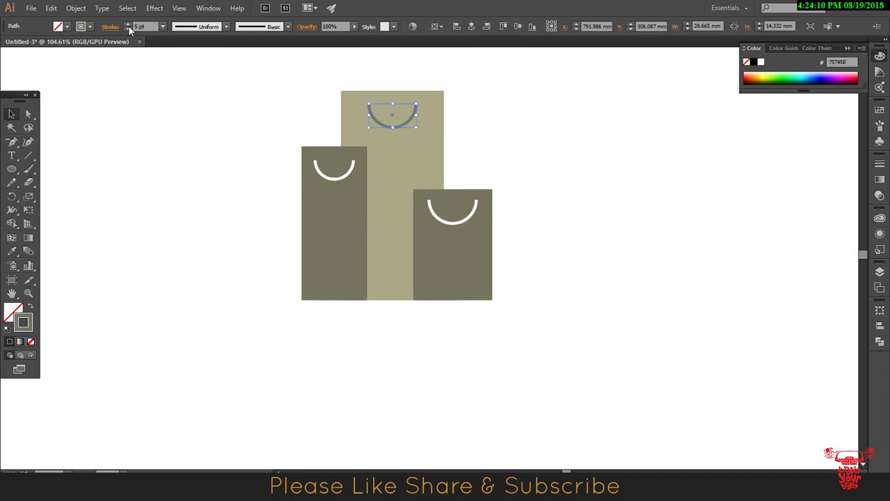
left_click(457, 223)
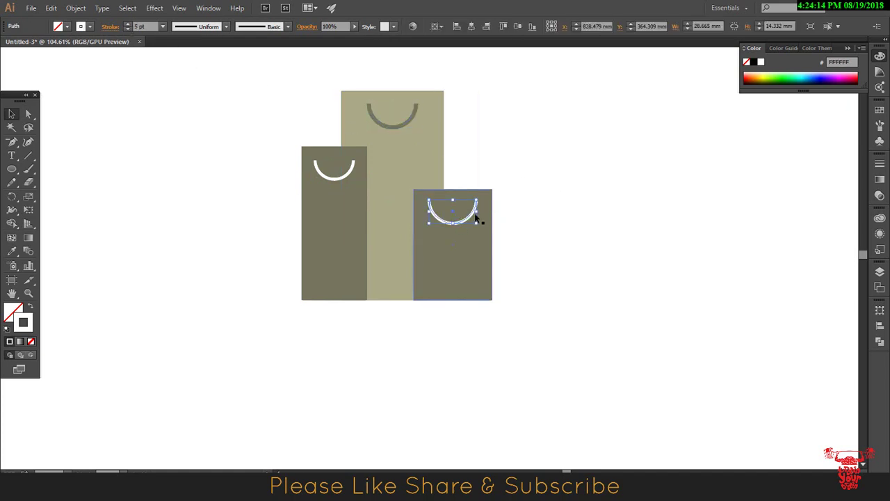
left_click_drag(477, 219, 429, 199)
left_click(604, 208)
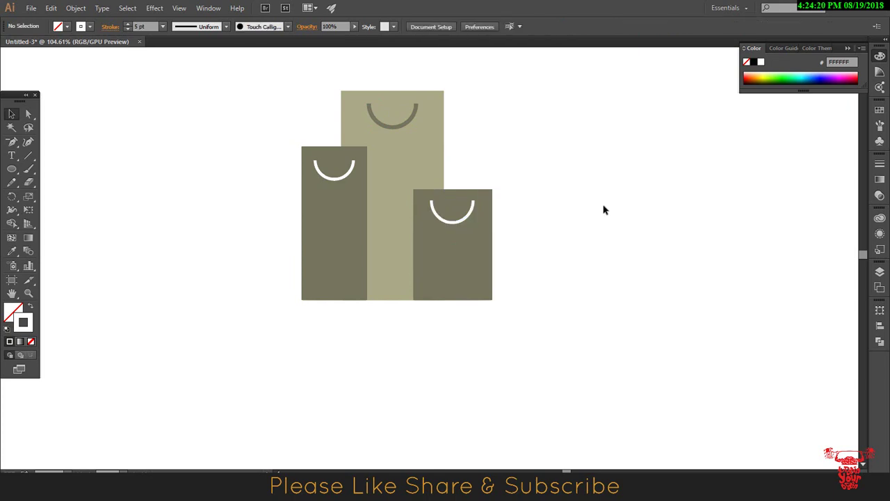
Give the middle rectangle's arc a white, 5 pt stroke.
left_click(400, 129)
double_click(23, 322)
left_click(560, 174)
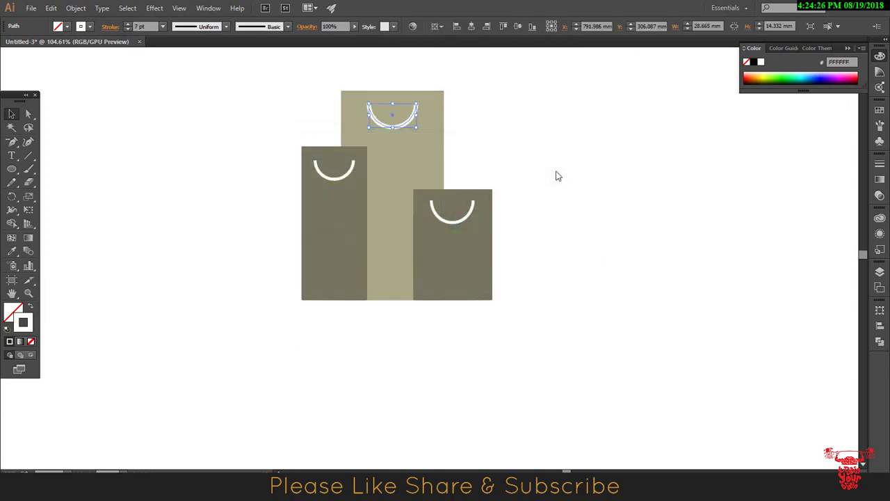
left_click(612, 175)
left_click(406, 127)
type("5")
key("Return")
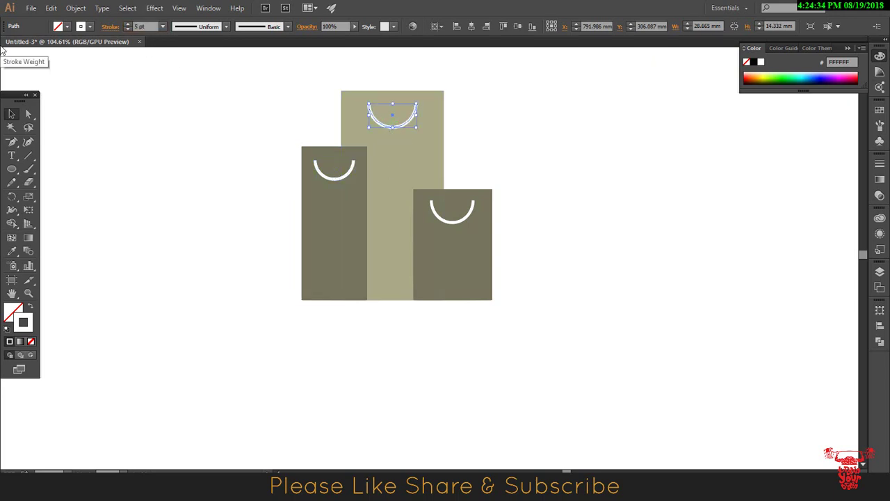
left_click(540, 194)
Fill the middle bag red, #FF0000.
left_click(428, 174)
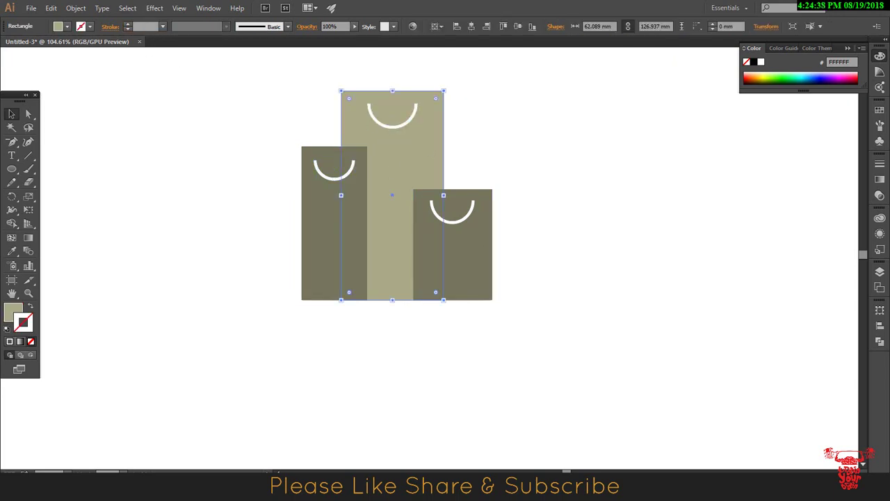
double_click(13, 313)
left_click(458, 176)
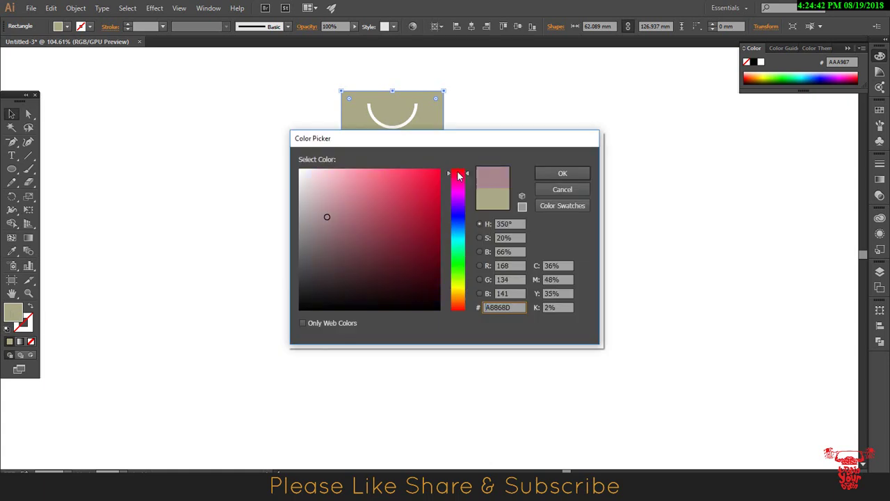
type("FF0000")
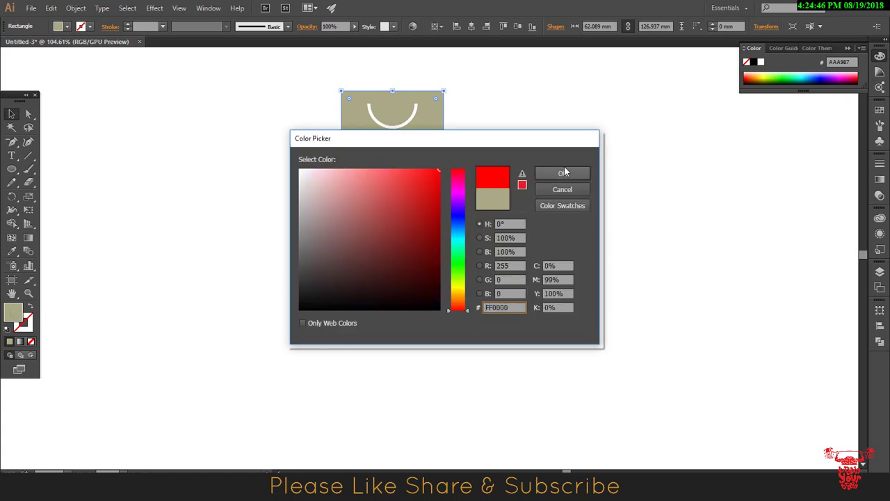
left_click(563, 173)
left_click(582, 188)
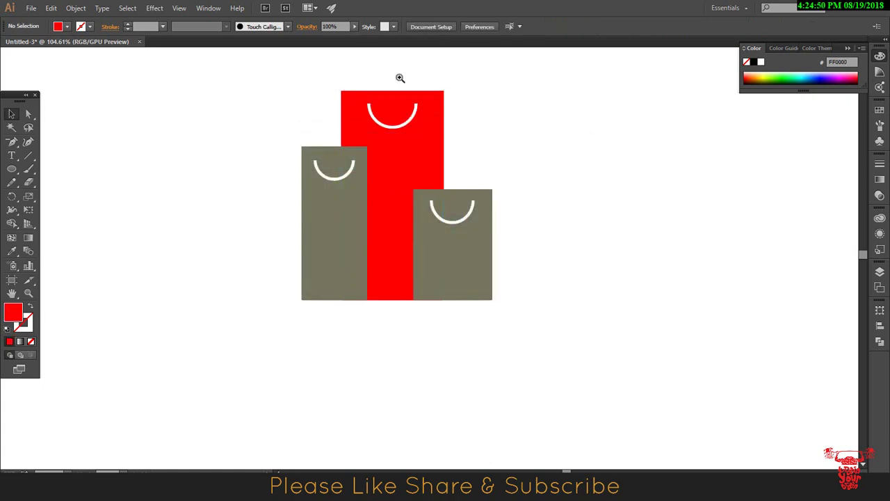
Apply the 5 pt. Round brush to the red bag's white handle.
left_click_drag(400, 78, 616, 218)
left_click(489, 206)
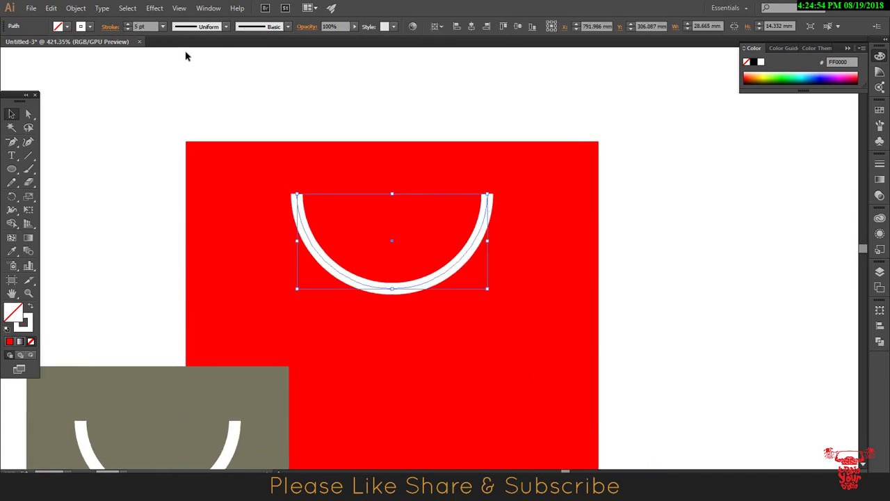
left_click(481, 224)
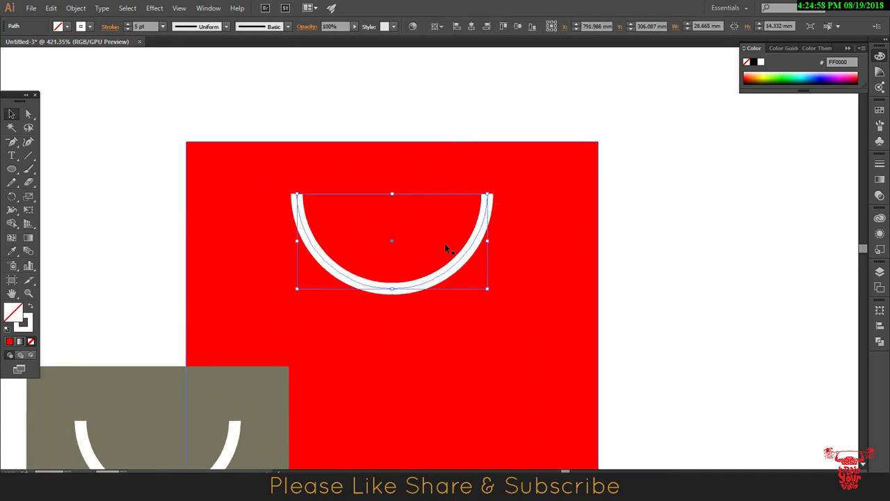
left_click(287, 28)
left_click(188, 69)
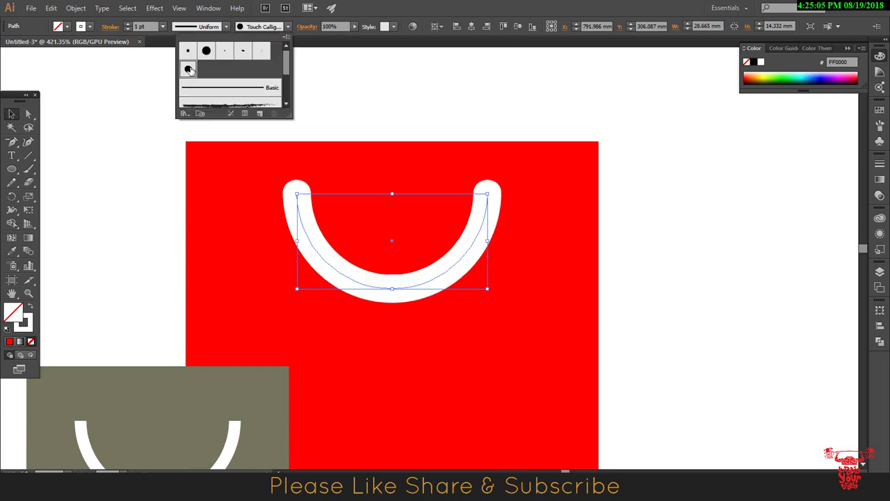
left_click(188, 50)
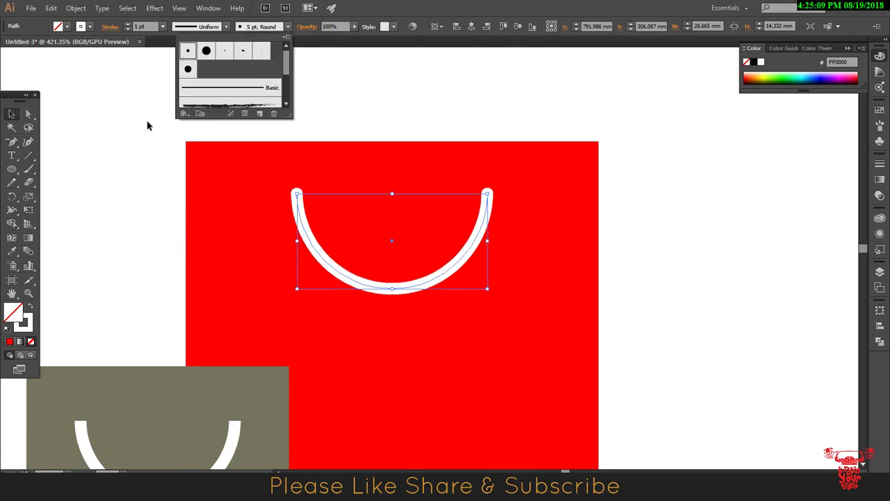
Apply the 5 pt. Round brush to the grey bag's handle, then zoom out to 150%.
left_click(233, 445)
left_click(287, 28)
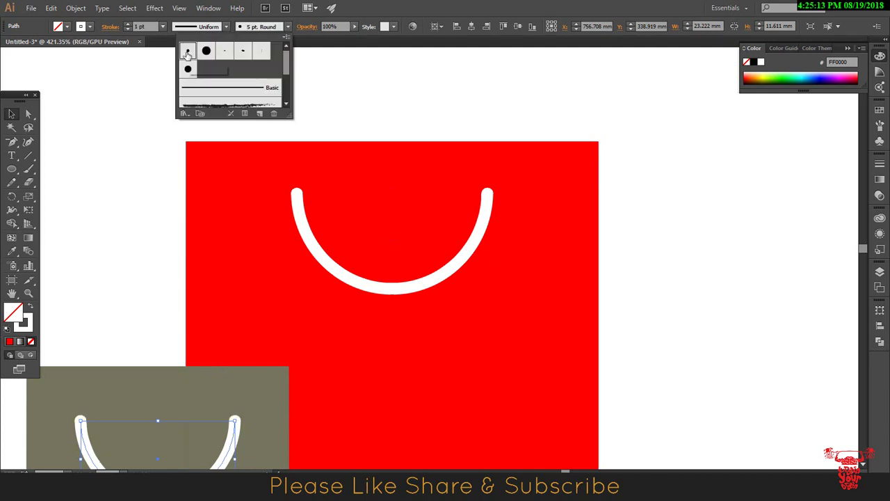
left_click(230, 87)
left_click_drag(466, 314, 372, 151)
left_click(225, 27)
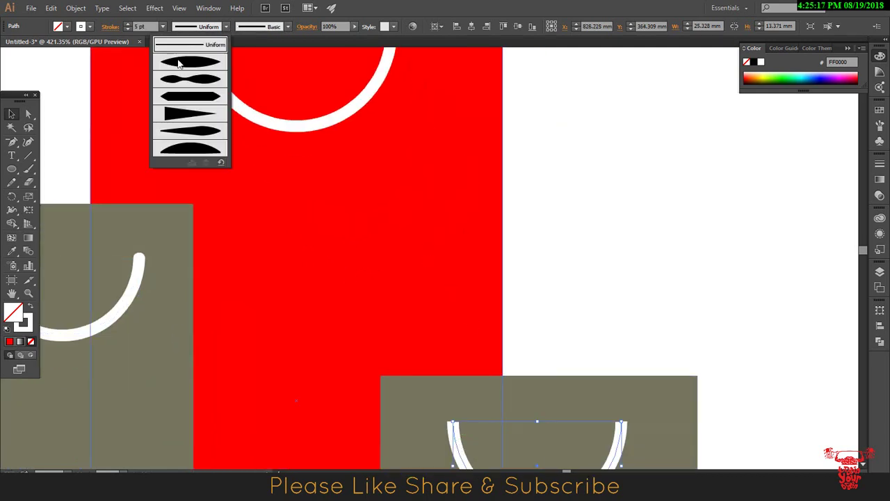
left_click(287, 27)
left_click(186, 50)
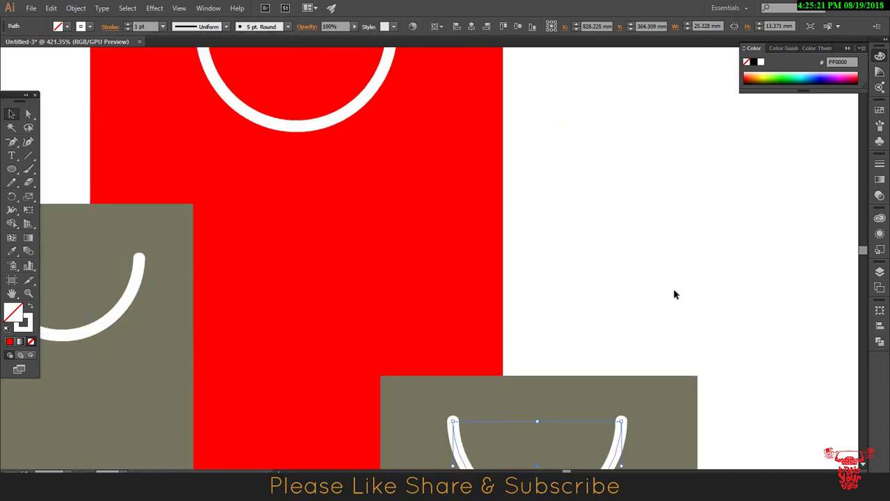
key("ctrl+minus")
key("ctrl+minus")
key("ctrl+plus")
key("ctrl+minus")
key("ctrl+minus")
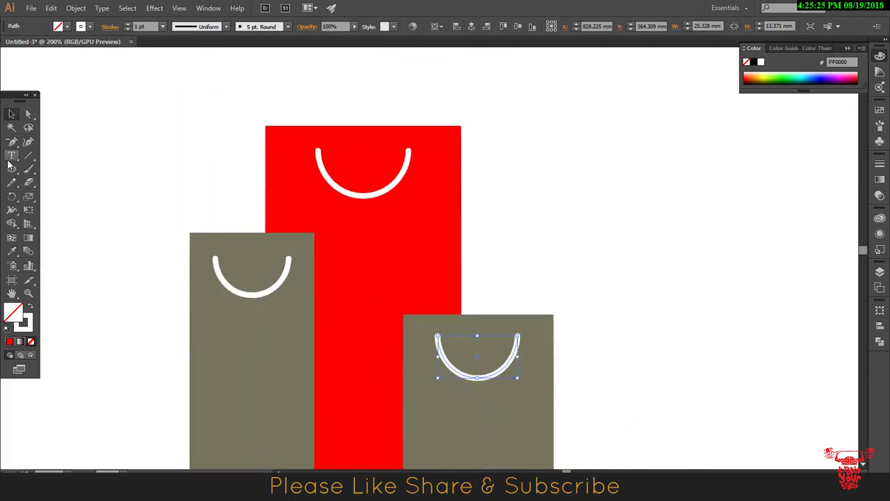
key("ctrl+minus")
Fill the left bag a bright green.
left_click(584, 223)
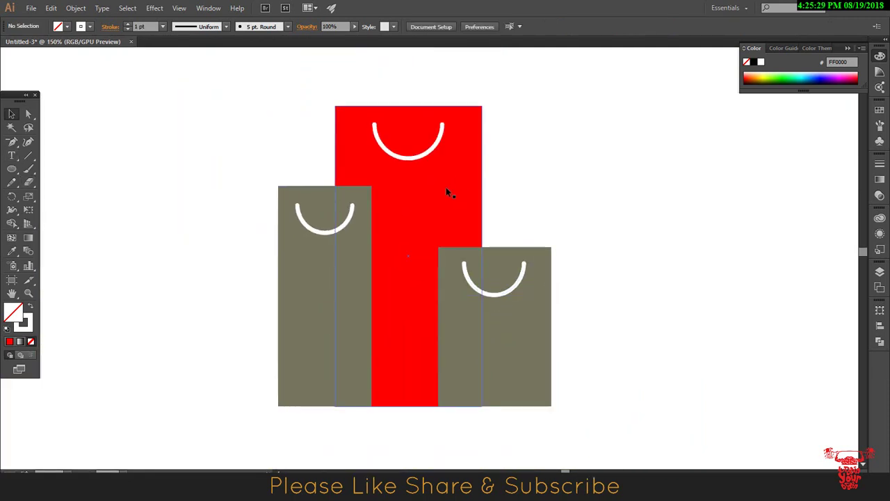
left_click(322, 307)
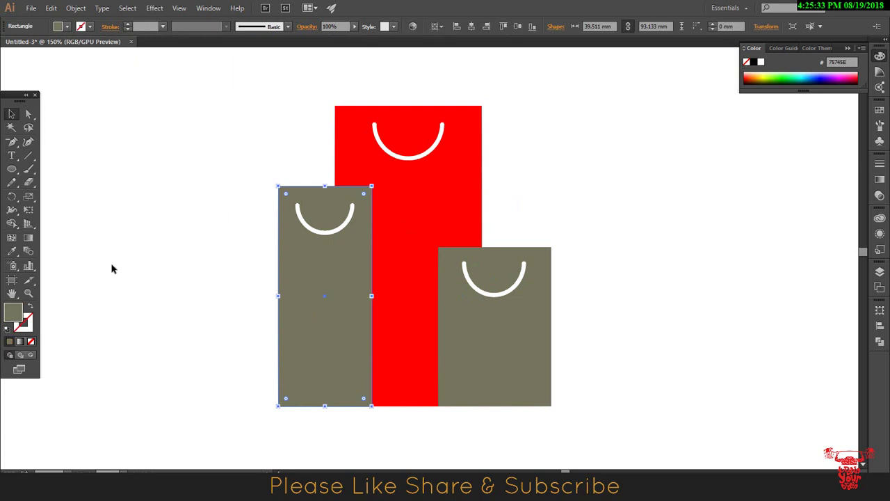
double_click(20, 311)
left_click_drag(458, 253, 458, 270)
left_click_drag(418, 209, 440, 170)
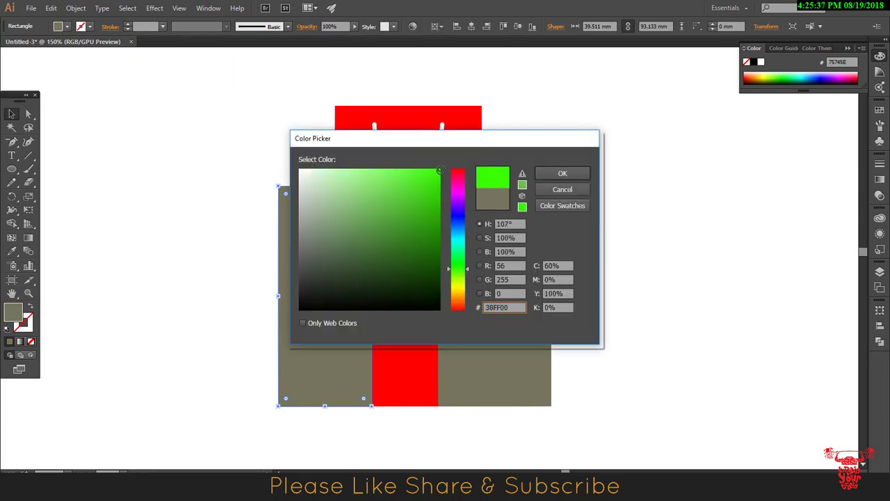
left_click(430, 183)
left_click(549, 177)
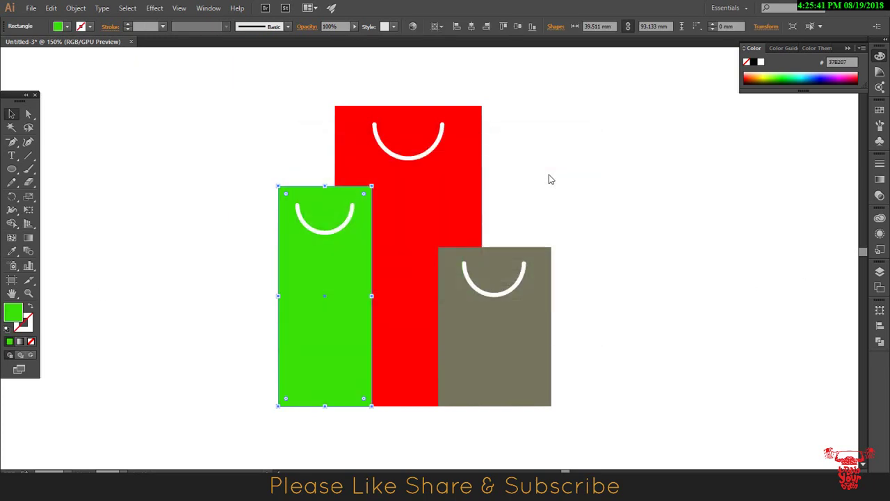
left_click(549, 178)
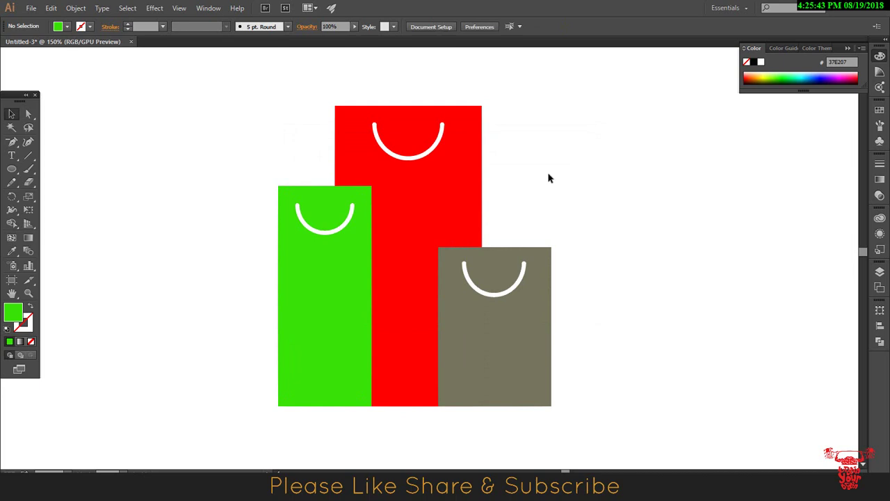
Fill the right bag yellow.
left_click(507, 302)
double_click(19, 311)
left_click(427, 185)
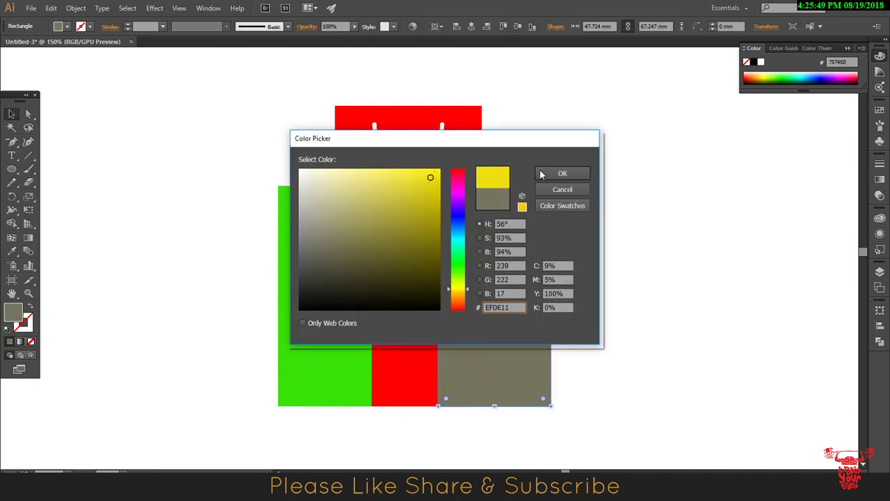
left_click(562, 174)
left_click(573, 193)
scroll(578, 282, "down", 1)
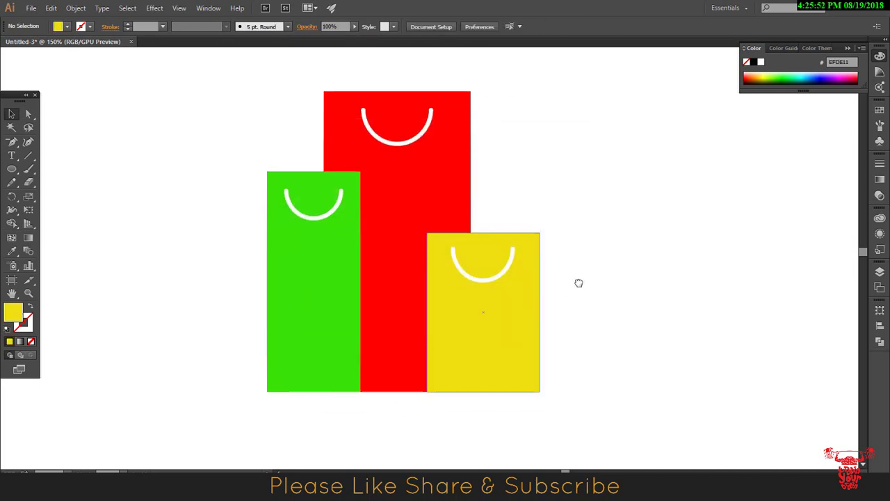
Set the green bag's transparency blend mode to Hue.
left_click(290, 294)
left_click(881, 180)
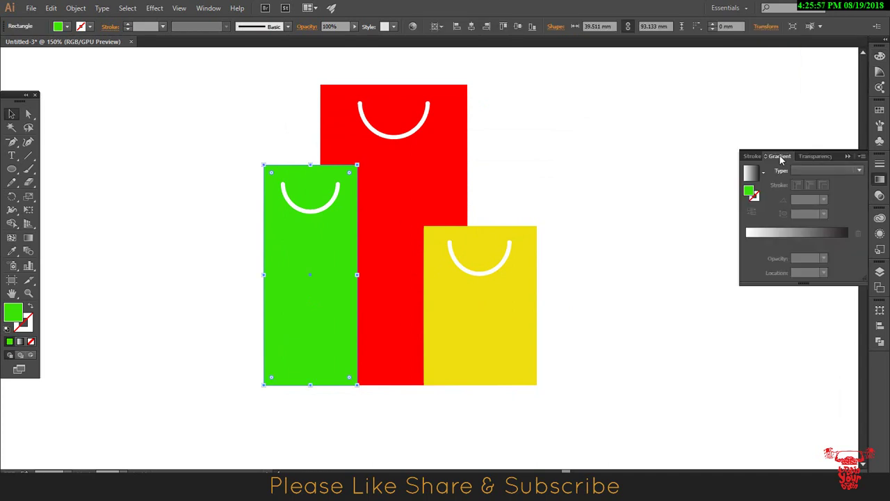
left_click(812, 155)
left_click(769, 169)
left_click(761, 342)
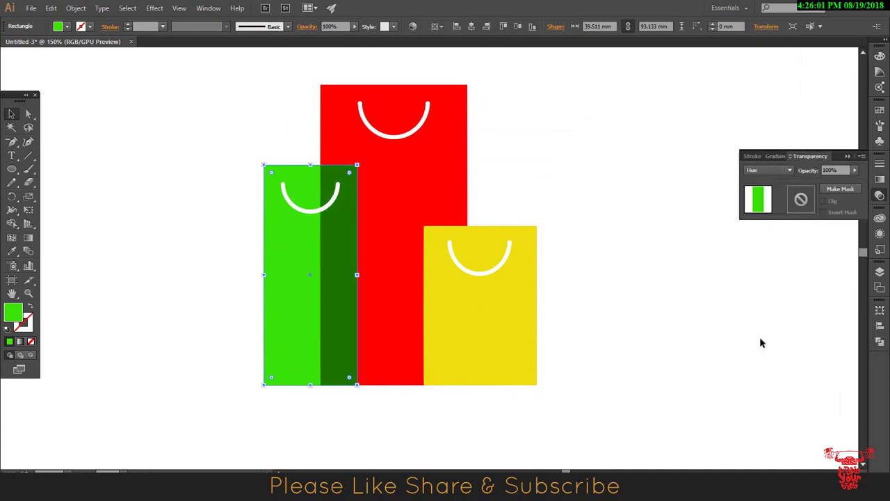
left_click(703, 313)
Set the yellow bag's blend mode to Hard Light.
left_click(515, 299)
left_click(768, 171)
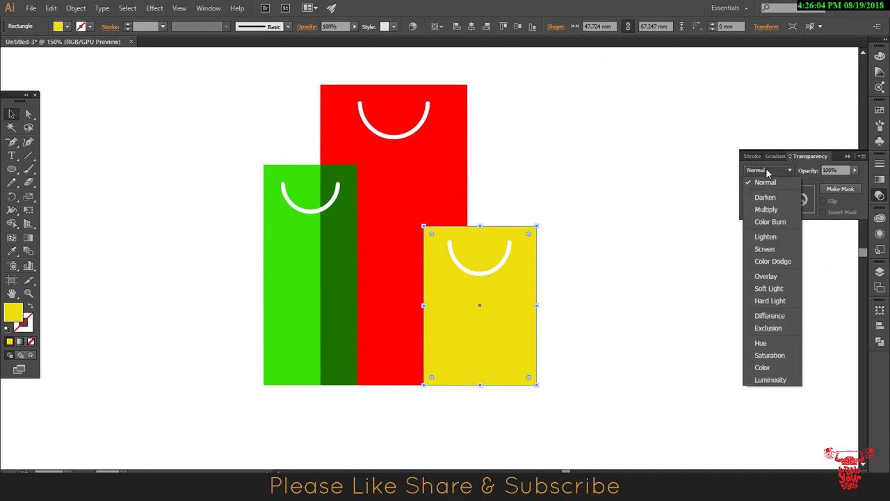
left_click(772, 301)
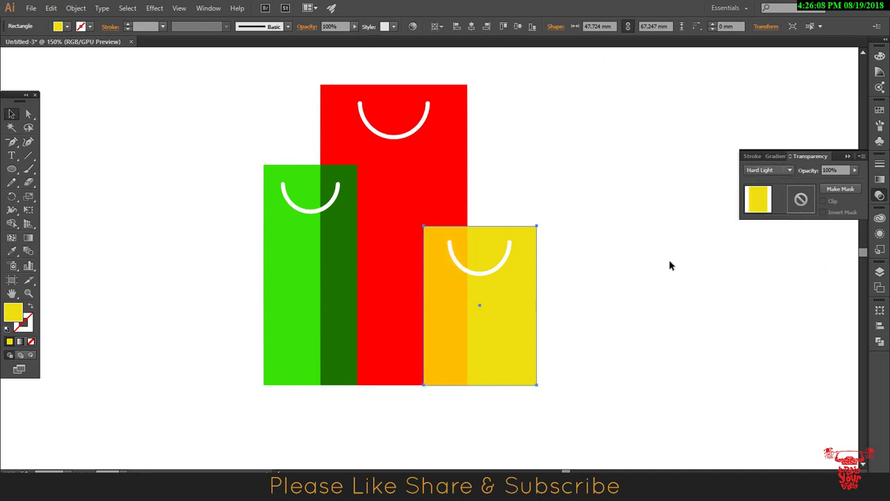
left_click(688, 231)
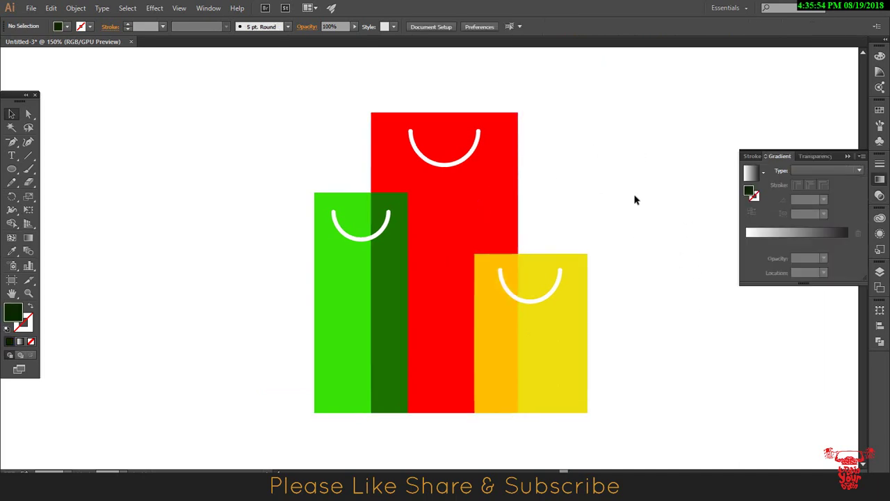
Draw a small circle at the red handle's left end, sampling the bag's red.
left_click_drag(428, 124, 644, 244)
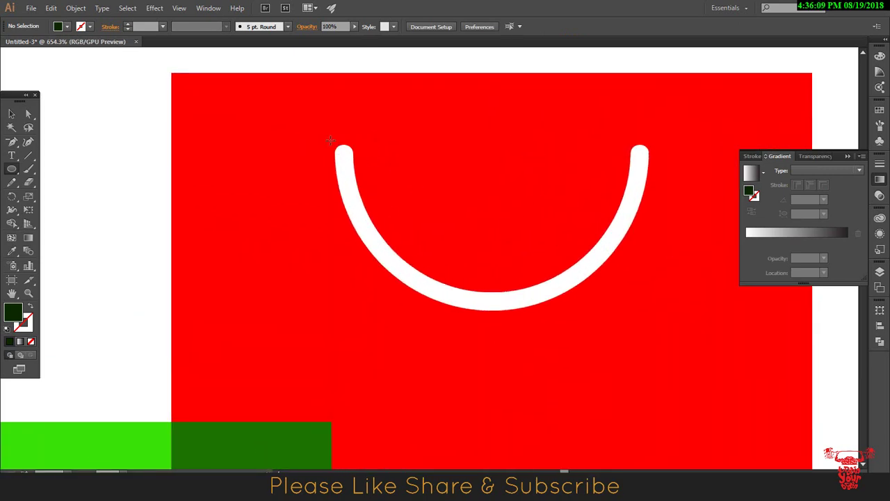
left_click_drag(345, 157, 363, 167)
key("v")
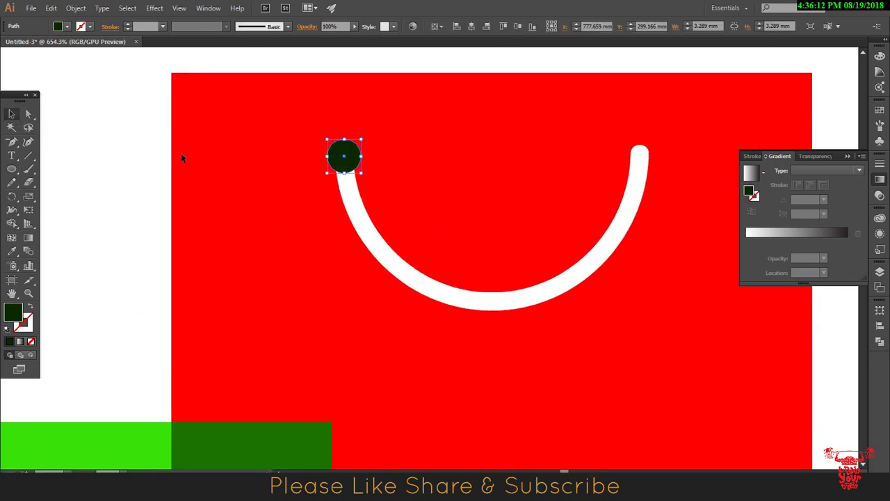
key("i")
left_click(139, 260)
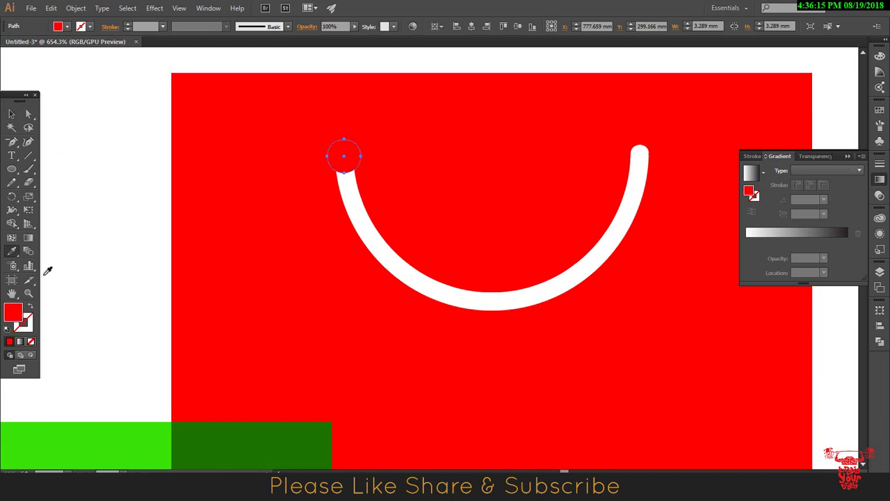
Darken the circle's fill to a deep dark red.
double_click(17, 311)
left_click(436, 226)
left_click(563, 174)
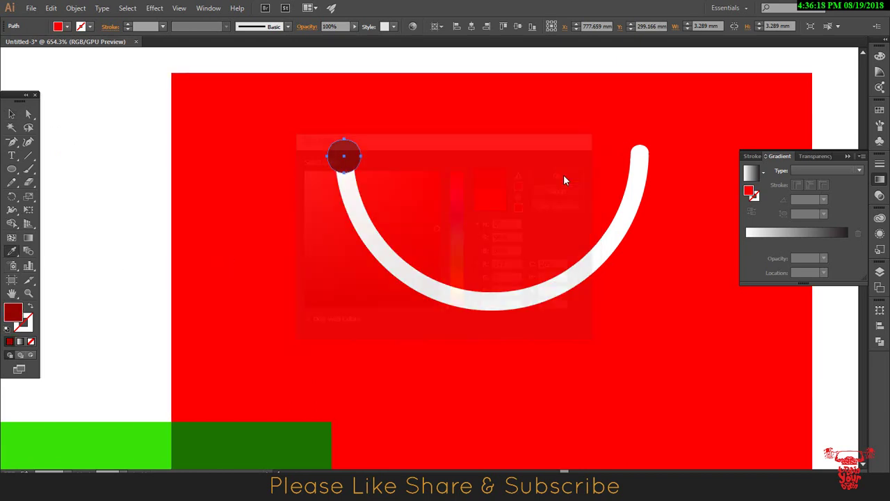
double_click(17, 311)
left_click(434, 247)
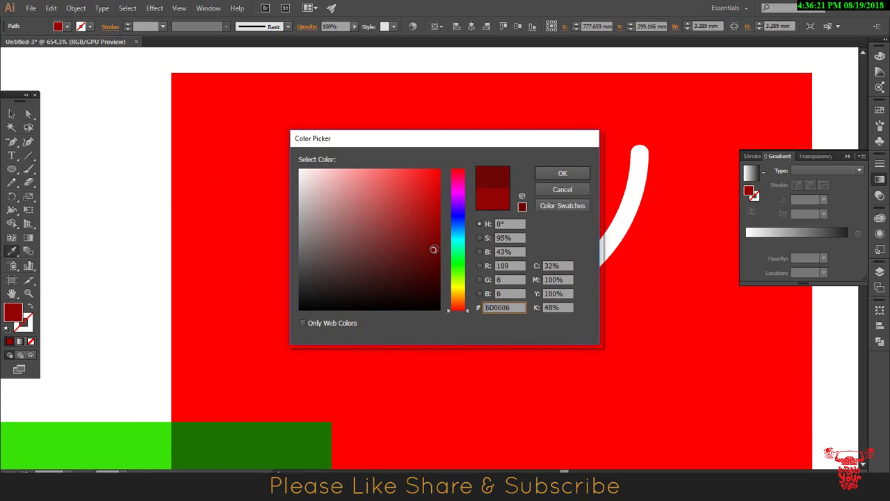
left_click(563, 174)
key("v")
left_click(162, 153)
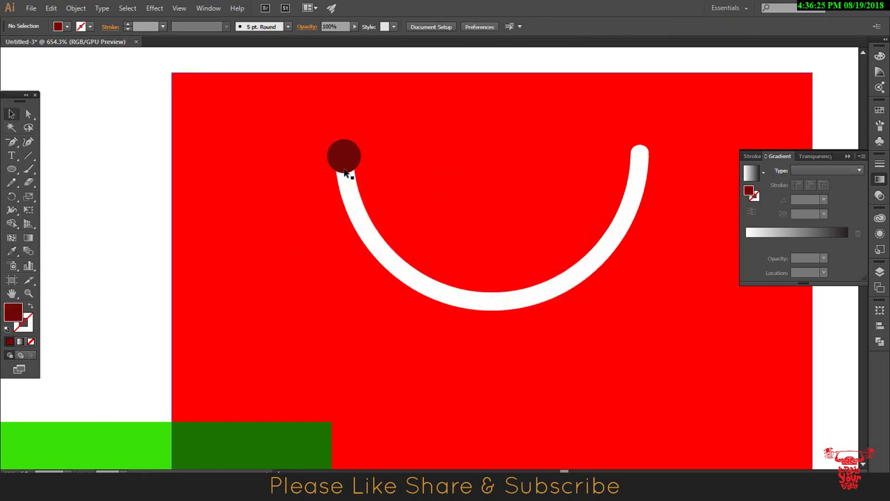
Copy the circle to the handle's right end and bring the handle arc to front.
left_click_drag(347, 162, 647, 173)
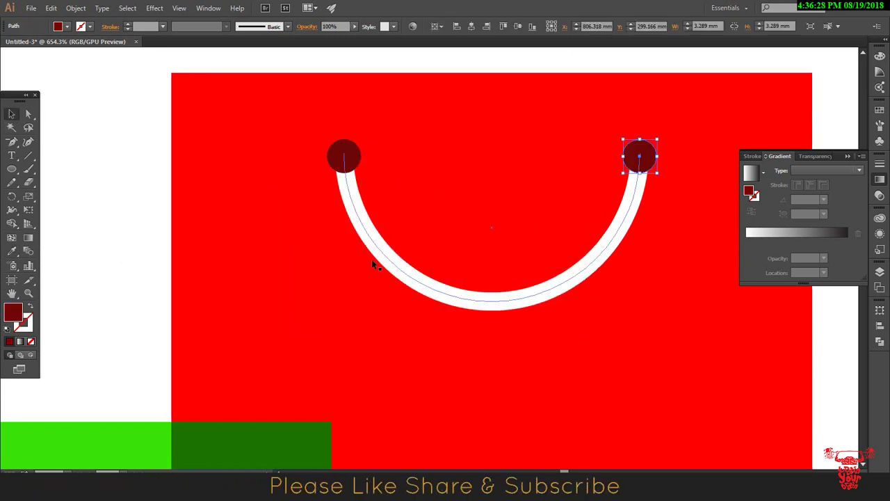
left_click(411, 270)
key("ctrl+shift+bracketright")
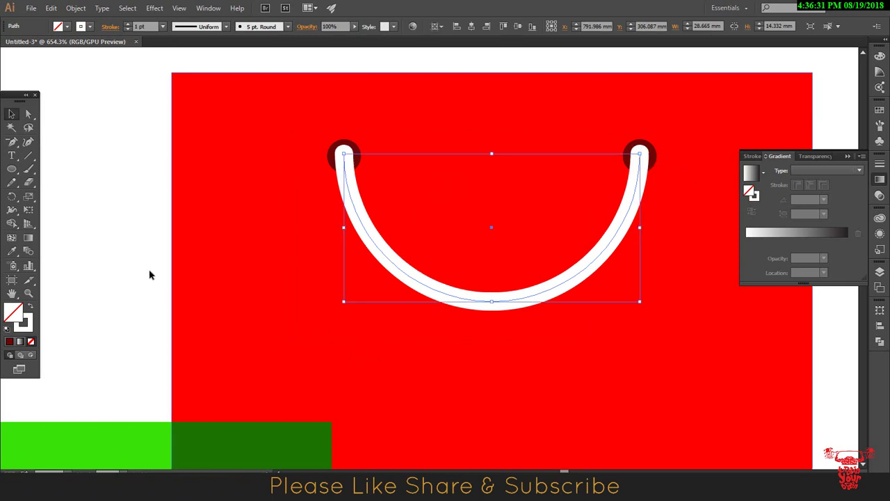
left_click(128, 253)
key("ctrl+minus")
key("ctrl+minus")
key("ctrl+minus")
Copy a circle onto the green bag's handle end and fill it dark green.
scroll(620, 223, "down", 3)
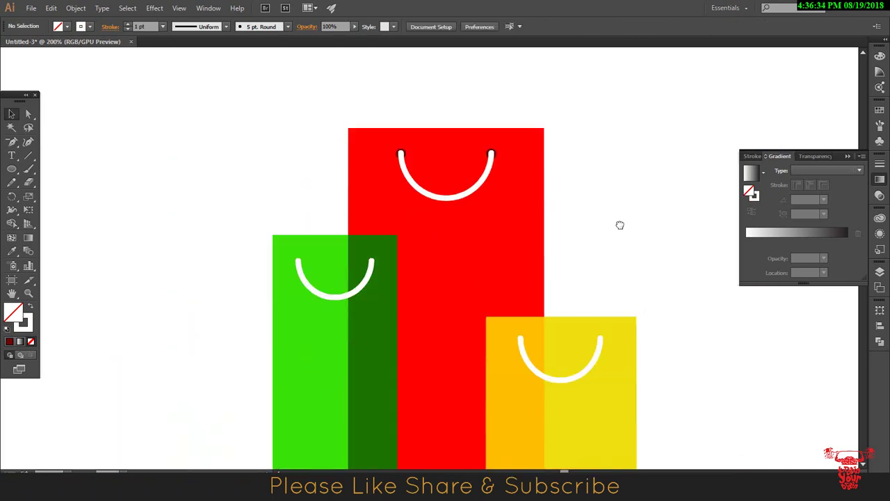
scroll(621, 202, "down", 3)
left_click_drag(411, 96, 381, 202)
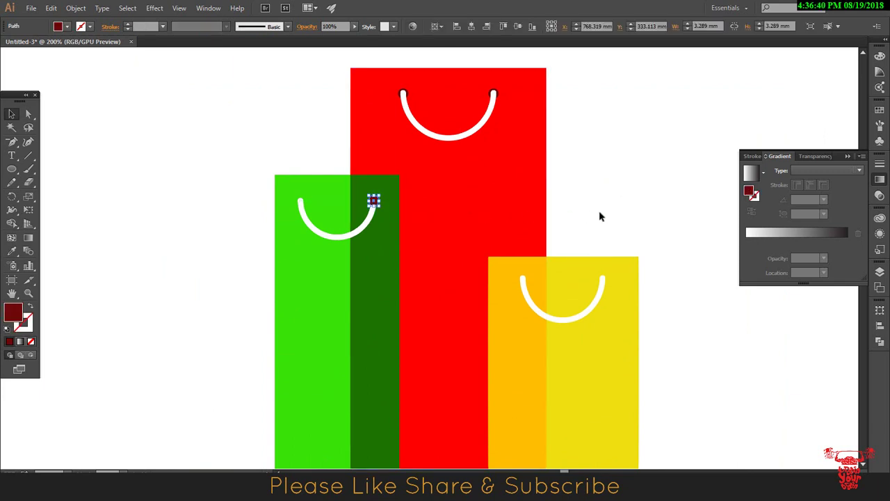
double_click(9, 313)
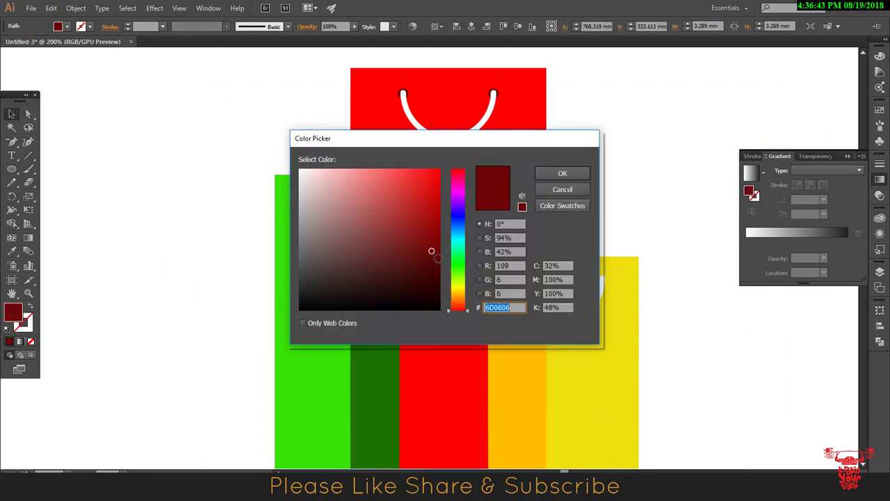
left_click(459, 259)
left_click(435, 237)
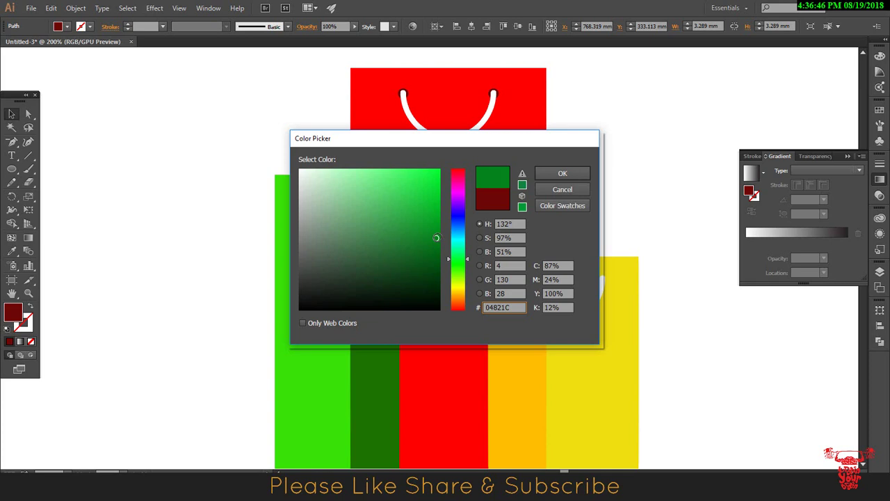
left_click(564, 174)
double_click(16, 316)
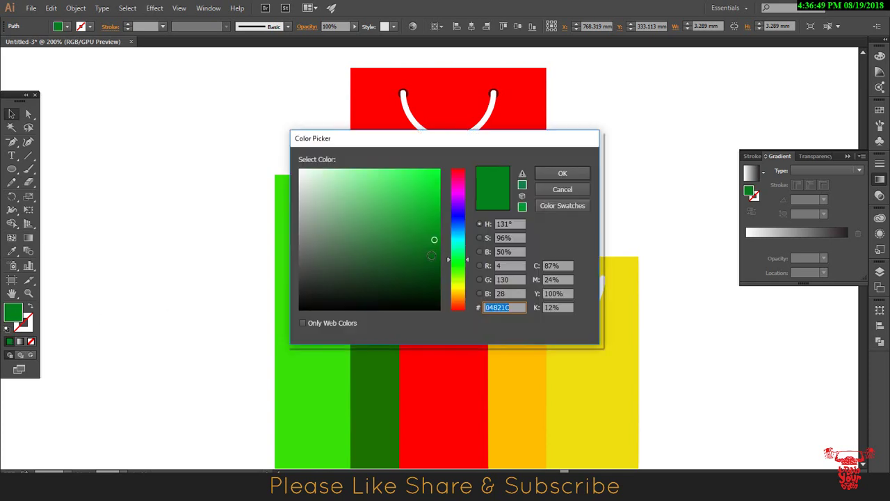
left_click(562, 174)
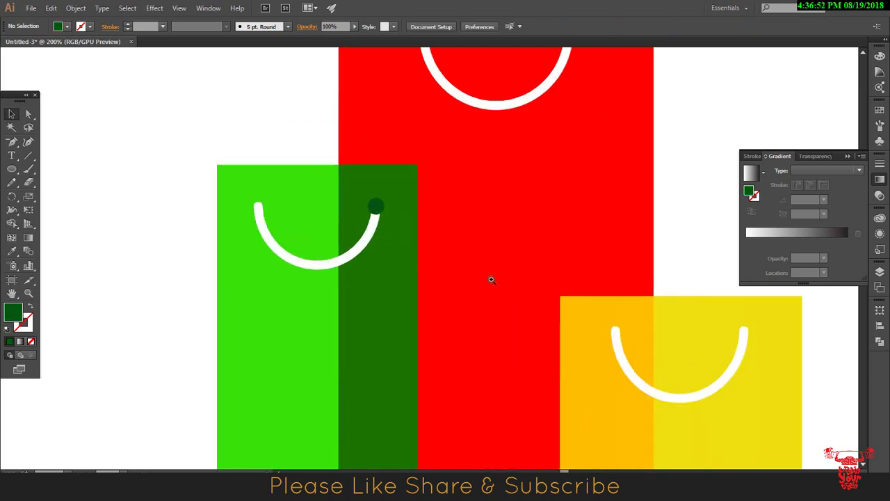
Copy the dark green circle to the handle's left end and align both circles.
scroll(365, 230, "up", 5)
left_click_drag(384, 225, 148, 235)
left_click(383, 225, "shift")
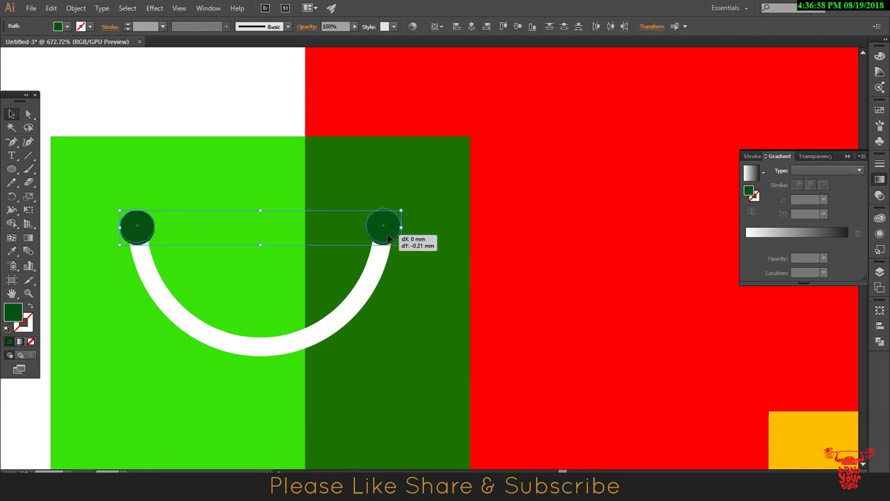
left_click(373, 288)
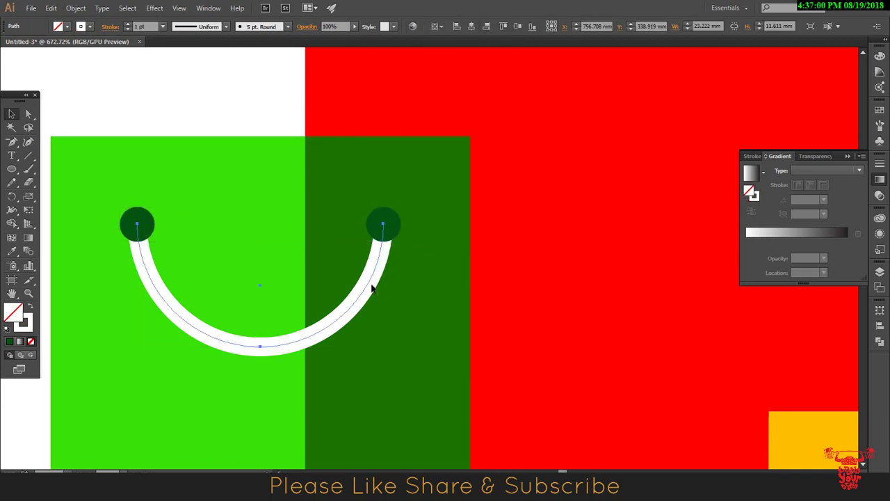
left_click(205, 101)
left_click_drag(118, 202, 407, 244)
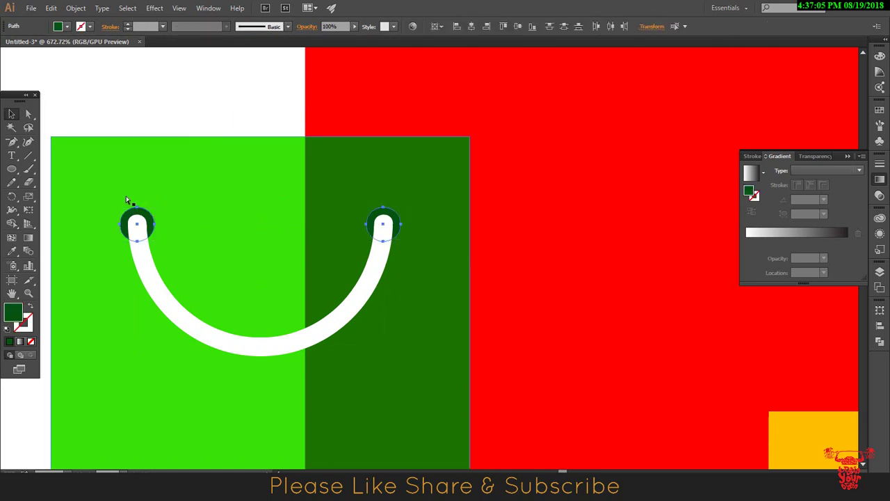
key("ctrl+minus")
key("ctrl+minus")
key("ctrl+minus")
left_click_drag(582, 321, 420, 237)
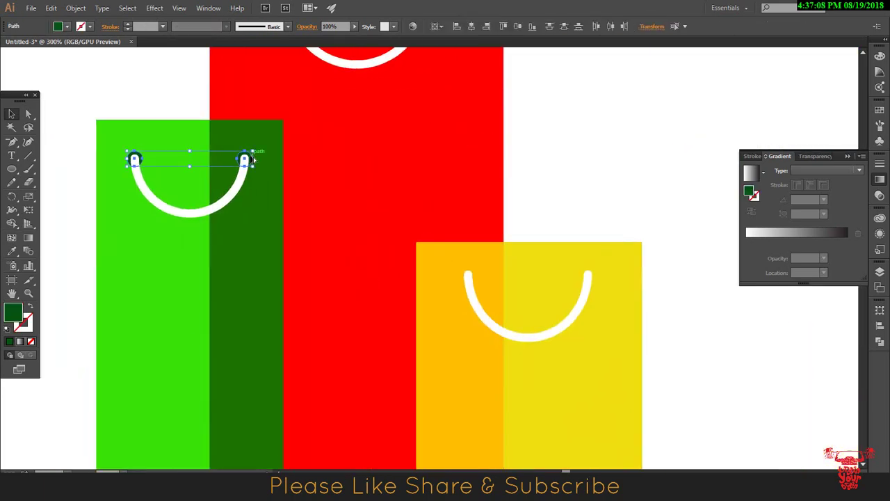
Copy the two circles onto the yellow bag's handle ends and nudge each into place.
left_click_drag(254, 160, 588, 270)
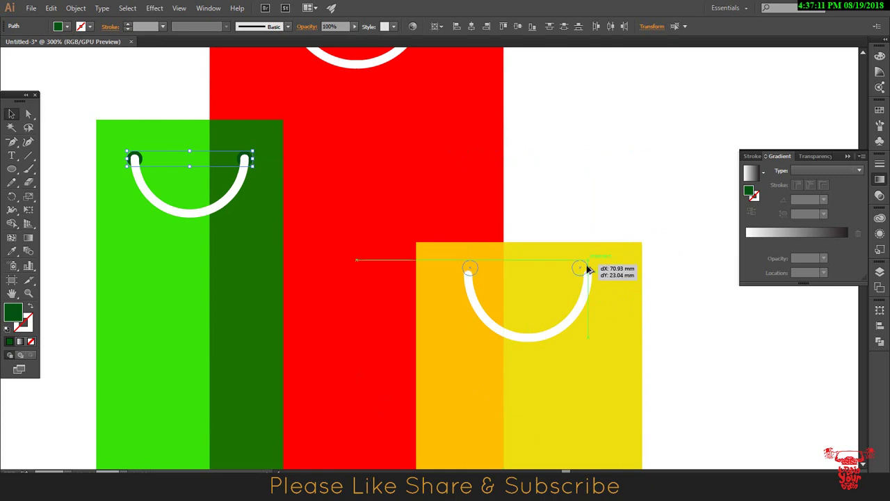
left_click_drag(588, 270, 596, 275)
key("ctrl+shift+a")
left_click(680, 260)
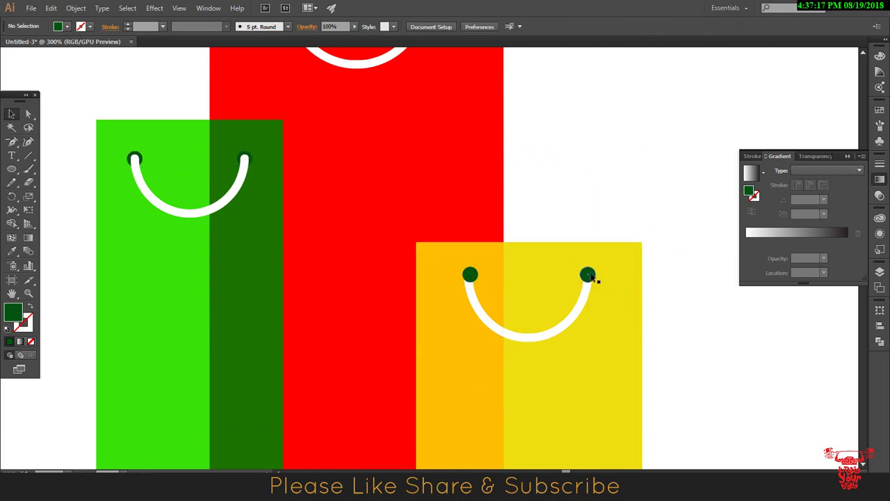
left_click(588, 275)
left_click(467, 278, "shift")
key("ctrl+shift+a")
left_click_drag(470, 275, 466, 274)
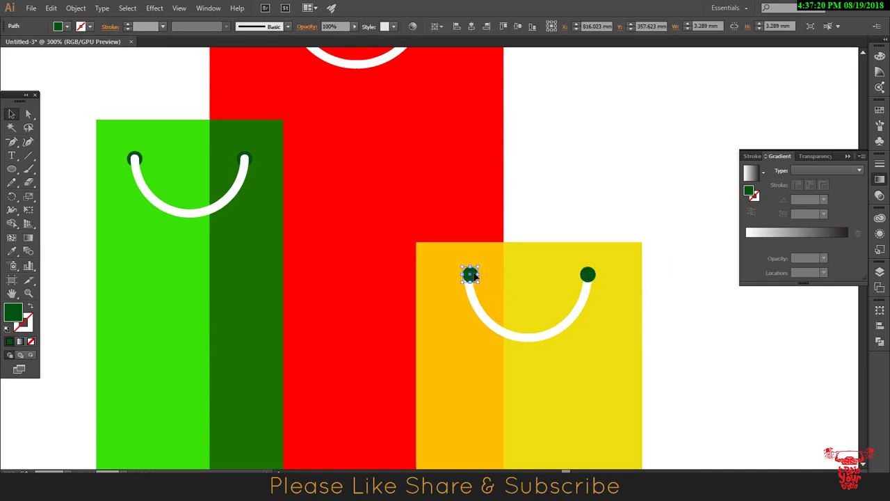
left_click(563, 240)
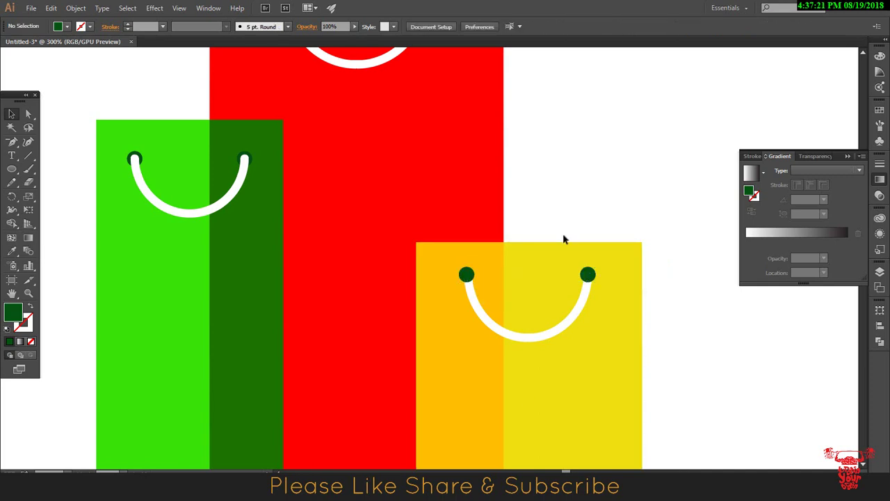
left_click(467, 274)
left_click(588, 275, "shift")
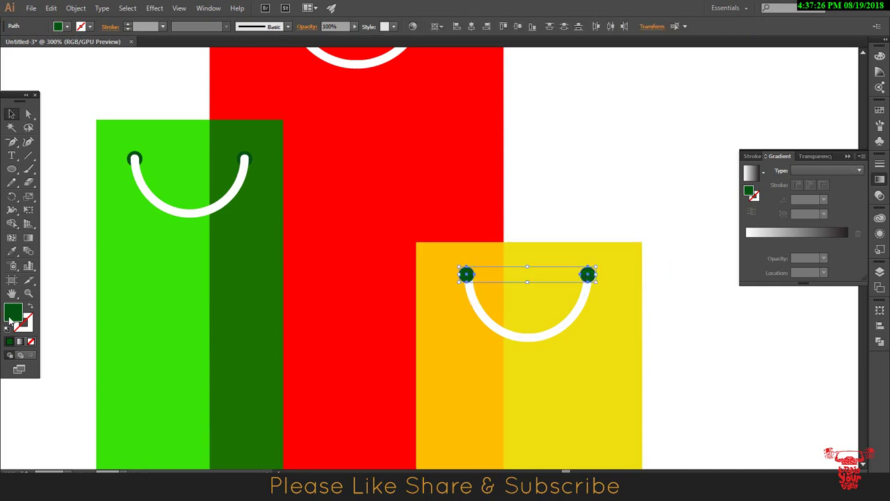
Fill both yellow-bag circles with dark gold AD8C04.
double_click(13, 313)
left_click_drag(447, 268, 449, 293)
left_click(437, 214)
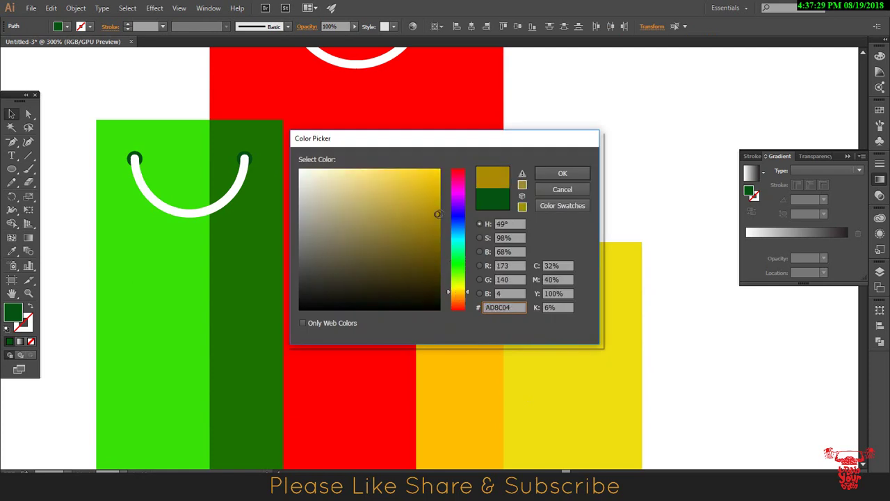
left_click(562, 173)
left_click(527, 337)
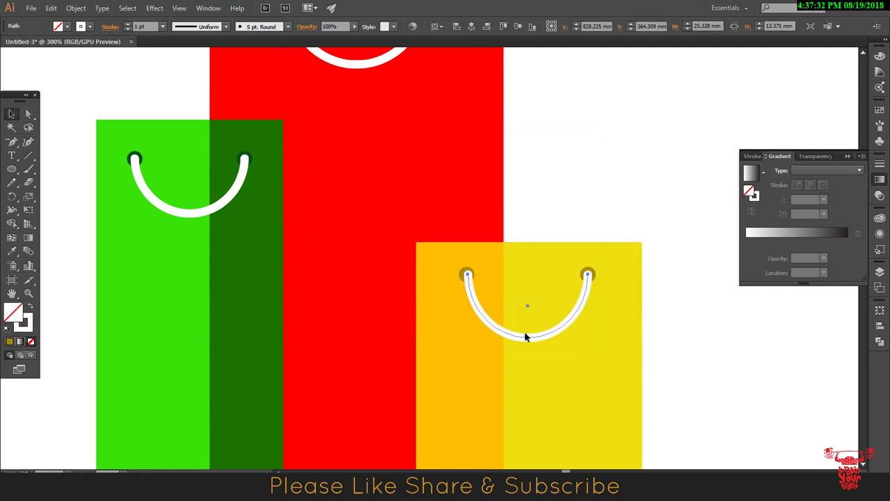
left_click(646, 215)
Move the SHOPPING MALL text beneath the three bags and scale it down.
key("ctrl+1")
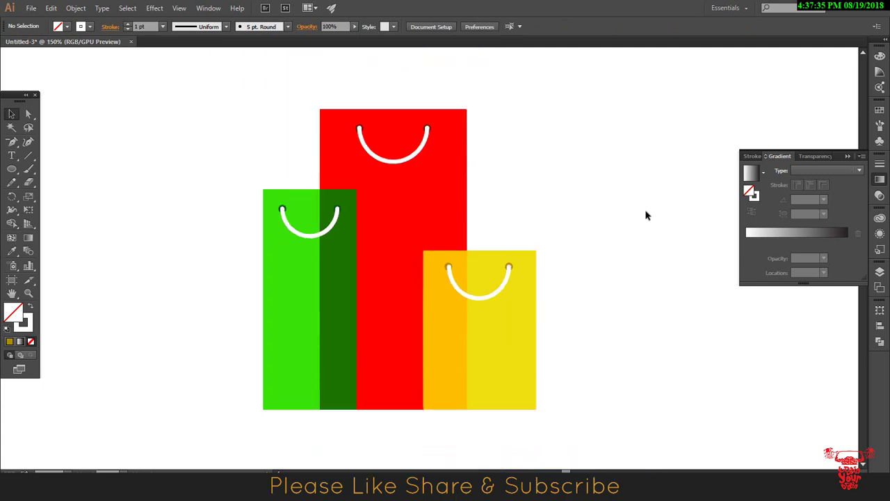
scroll(607, 346, "down", 3)
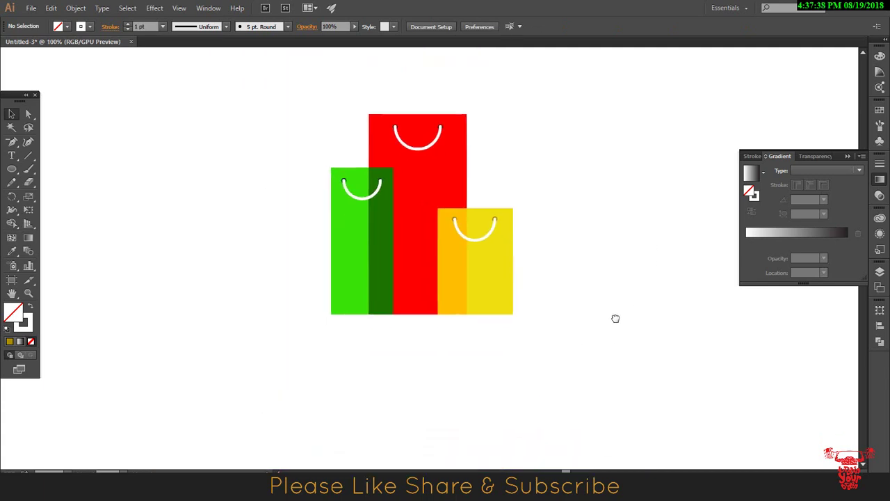
left_click_drag(196, 87, 621, 328)
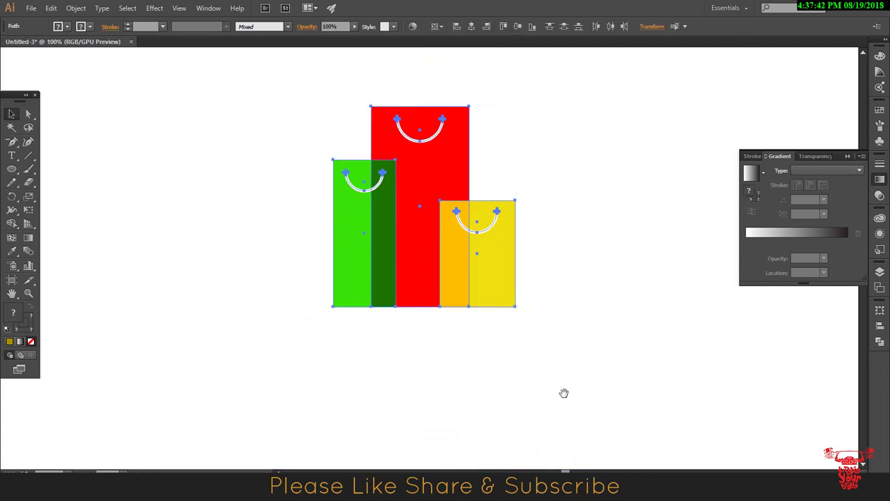
left_click_drag(564, 393, 578, 371)
left_click(563, 270)
key("ctrl+minus")
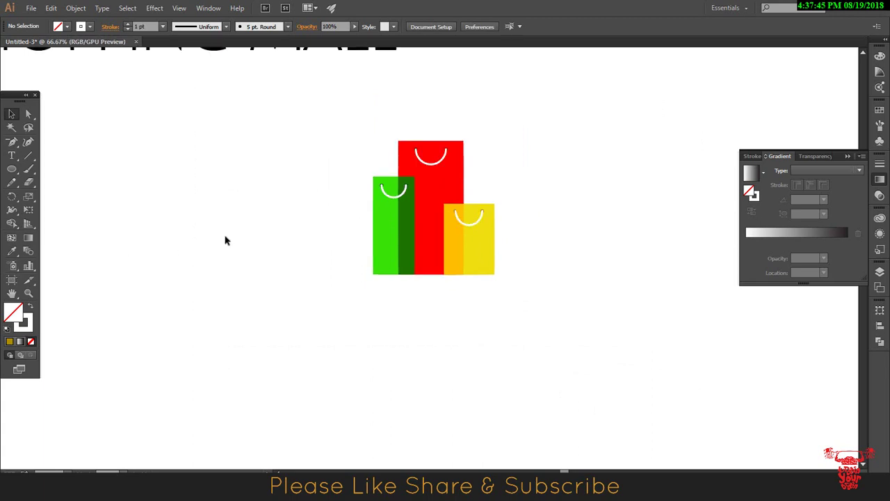
scroll(226, 97, "up", 2)
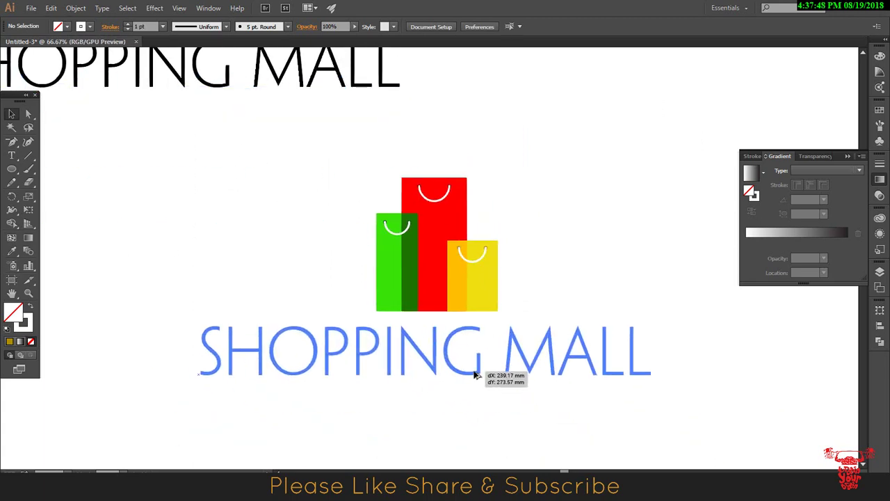
left_click_drag(435, 413, 486, 373)
mouse_move(655, 387)
left_mouse_down()
mouse_move(542, 368)
mouse_move(515, 343)
left_mouse_up()
Shrink the SHOPPING MALL heading further and nudge it into place under the bags.
left_click(674, 402)
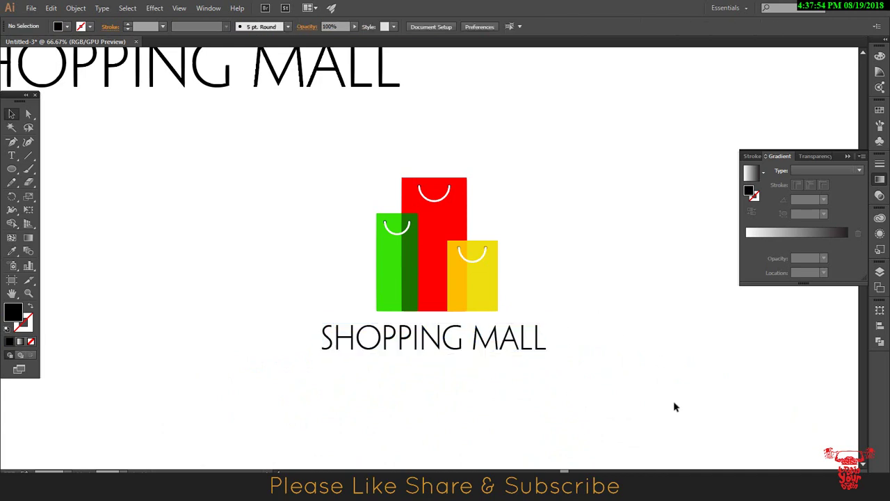
left_click_drag(567, 375, 542, 335)
left_click(478, 312)
left_click(557, 331)
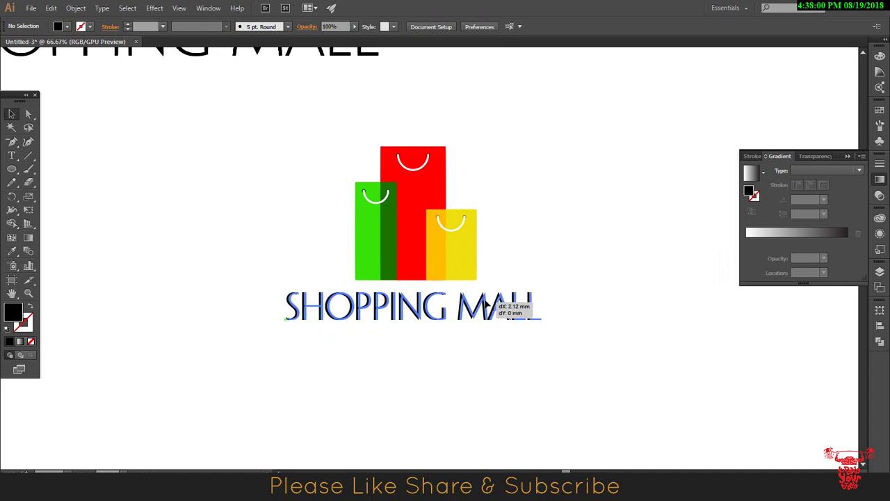
left_click_drag(486, 304, 486, 303)
Colour the heading dark grey 444444, switch its font to perfectly amicable, and centre it.
double_click(14, 315)
left_click_drag(455, 254, 455, 213)
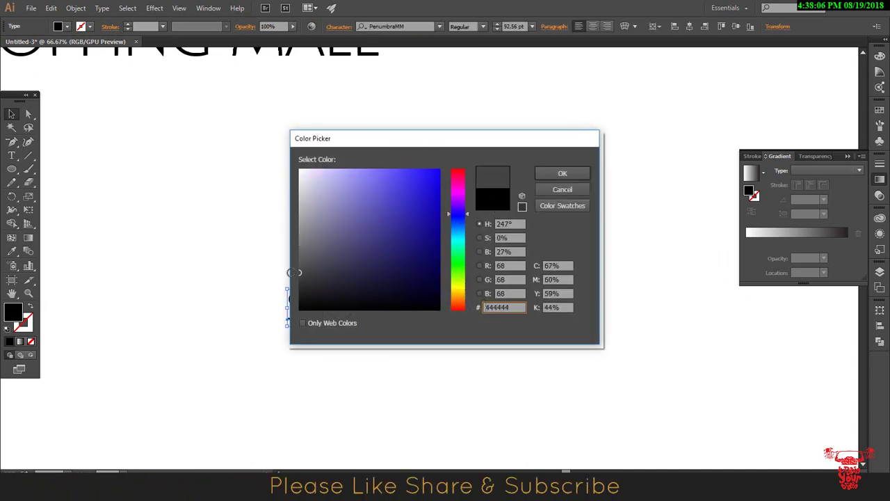
left_click(562, 174)
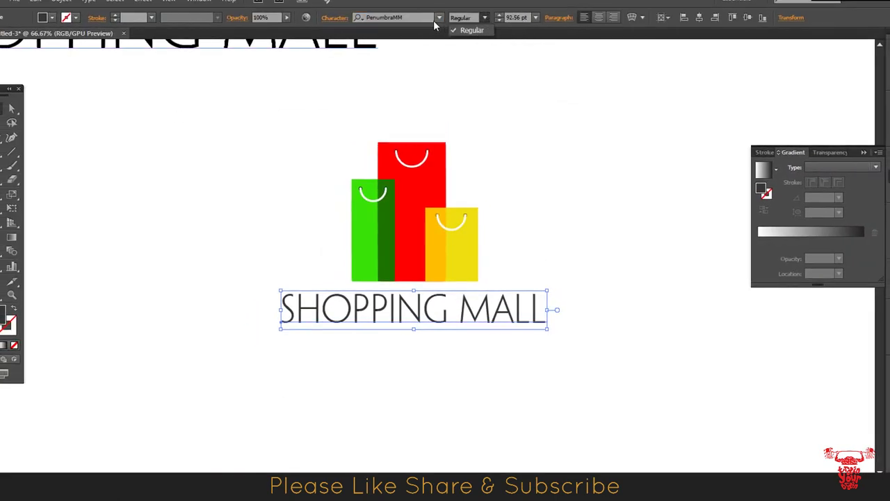
key("Down")
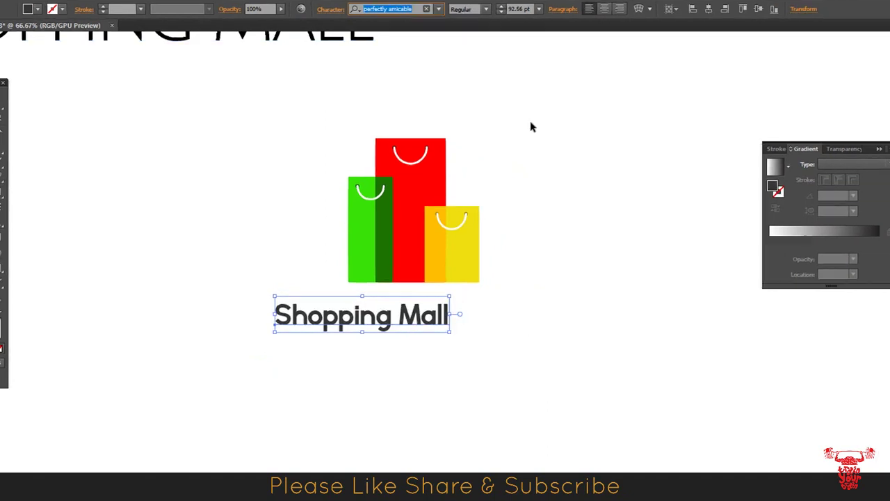
mouse_move(447, 330)
left_mouse_down()
mouse_move(497, 319)
mouse_move(537, 350)
mouse_move(521, 341)
left_mouse_up()
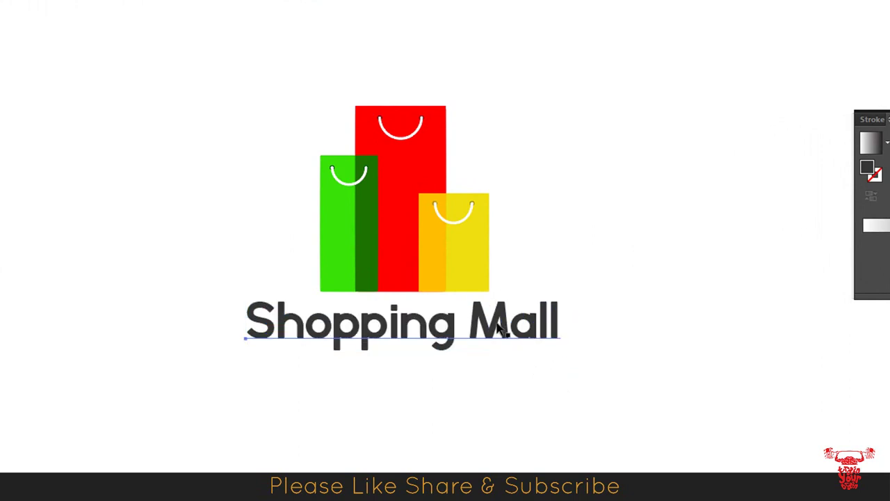
Select the bags and heading together and Alt-drag a copy of the logo to the right.
left_click_drag(498, 329, 498, 334)
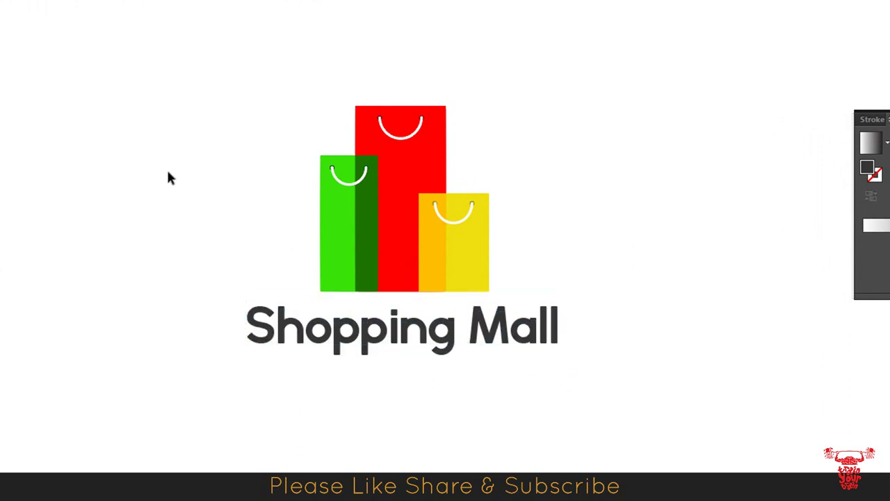
left_click_drag(105, 147, 511, 306)
left_click_drag(464, 264, 499, 310)
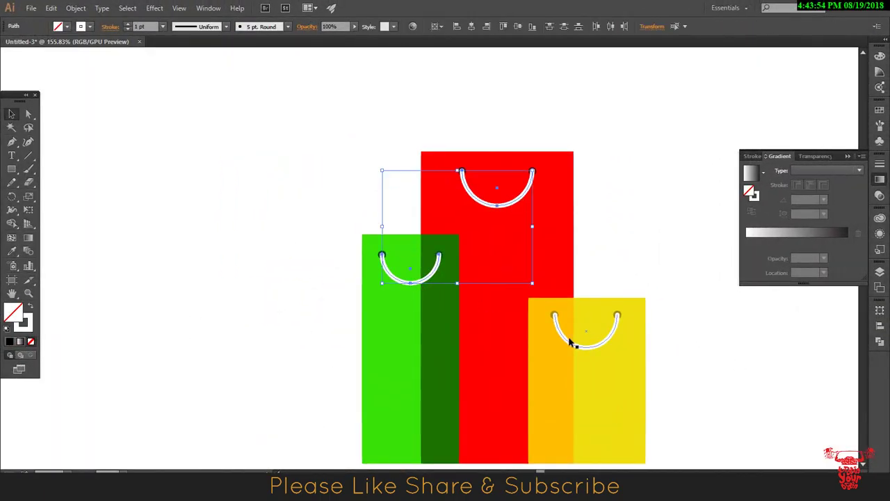
Expand the handle strokes into shapes with Expand Appearance and scale the whole logo down.
left_click(76, 7)
left_click(111, 137)
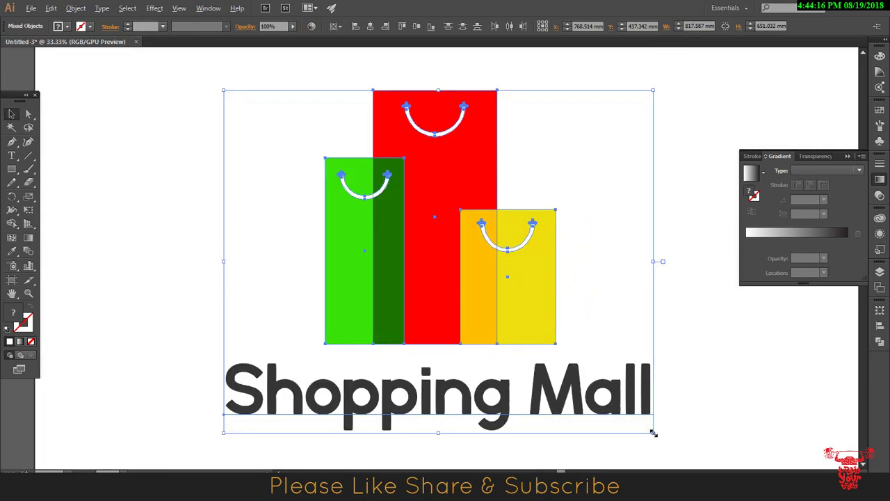
left_click_drag(651, 430, 634, 398)
left_click(847, 157)
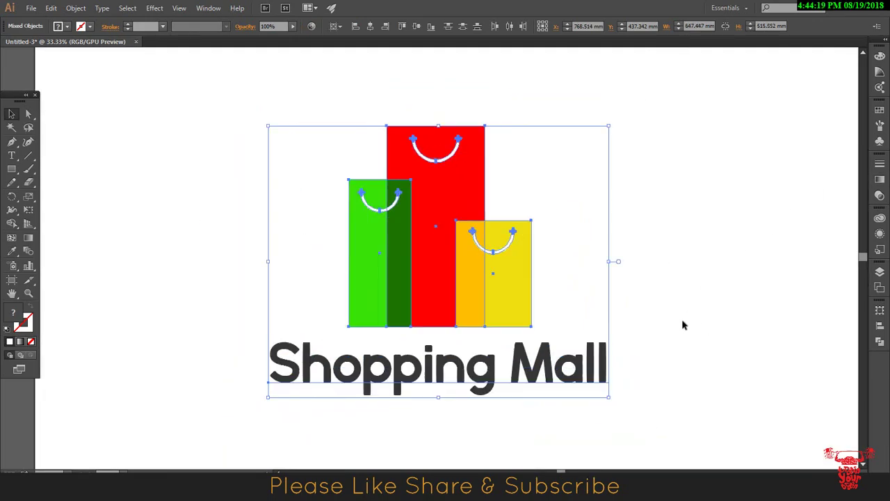